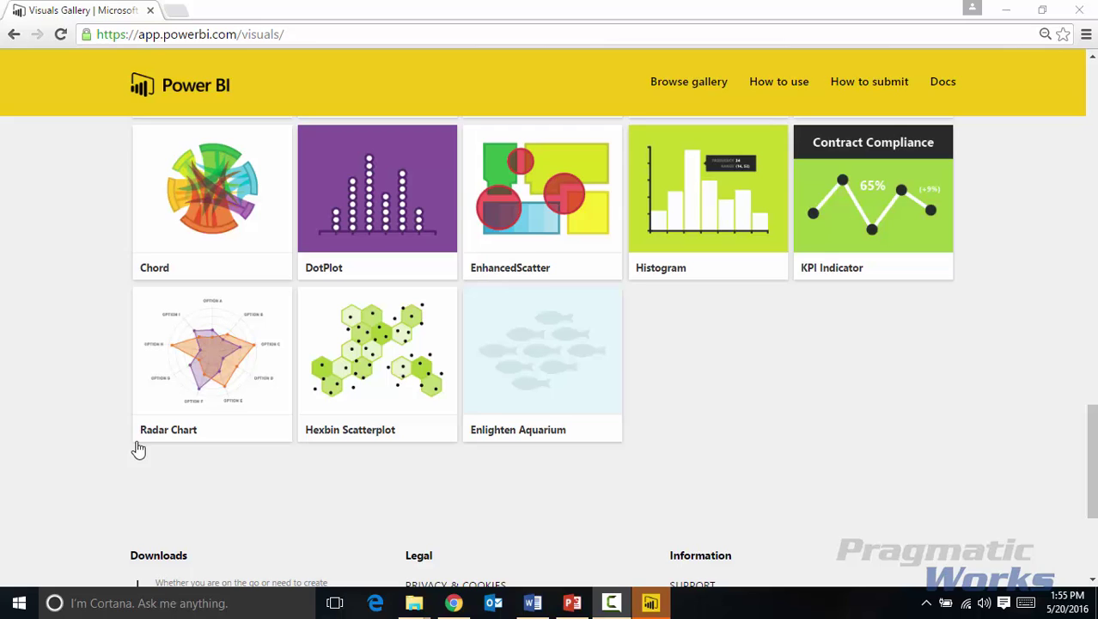
pyautogui.click(211, 398)
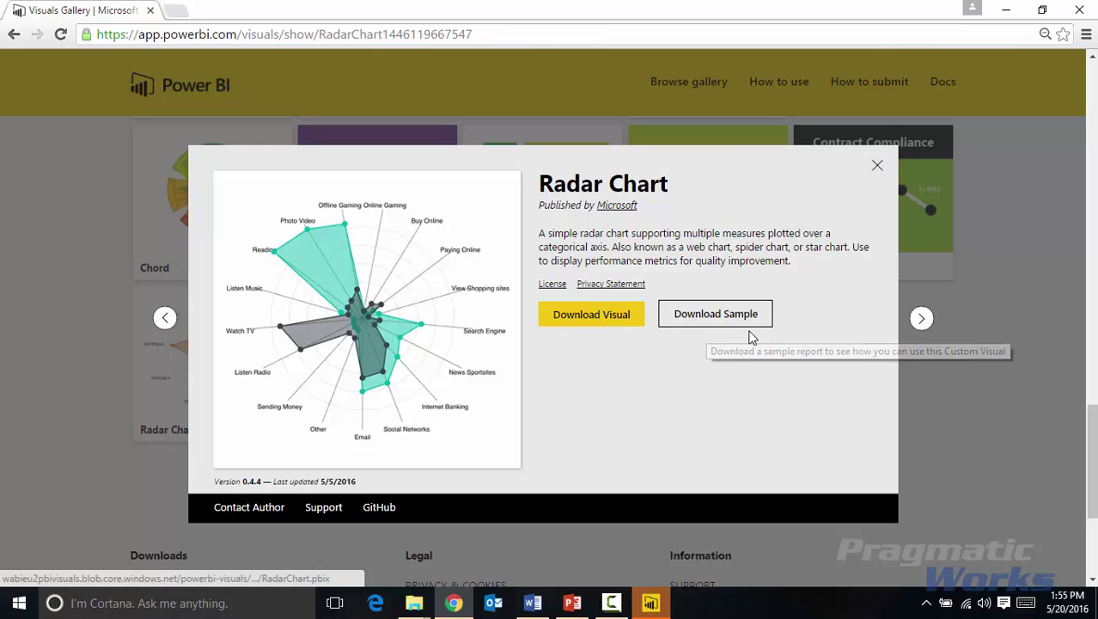
pyautogui.click(876, 167)
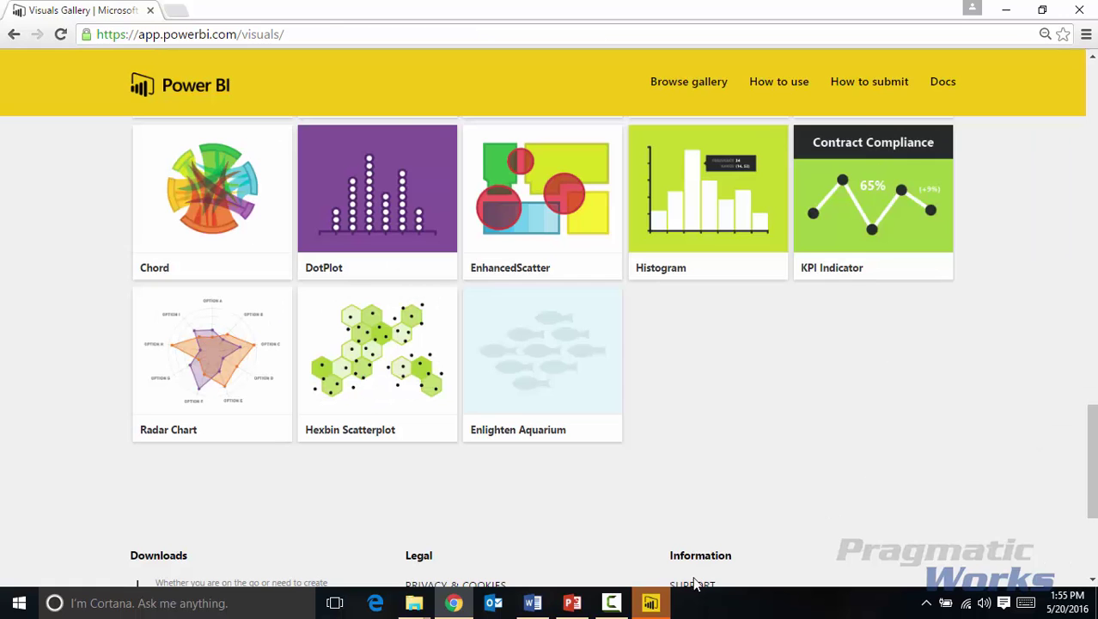
# Step: Dismiss the Power BI Desktop start screen and choose Excel as the data source
pyautogui.click(653, 601)
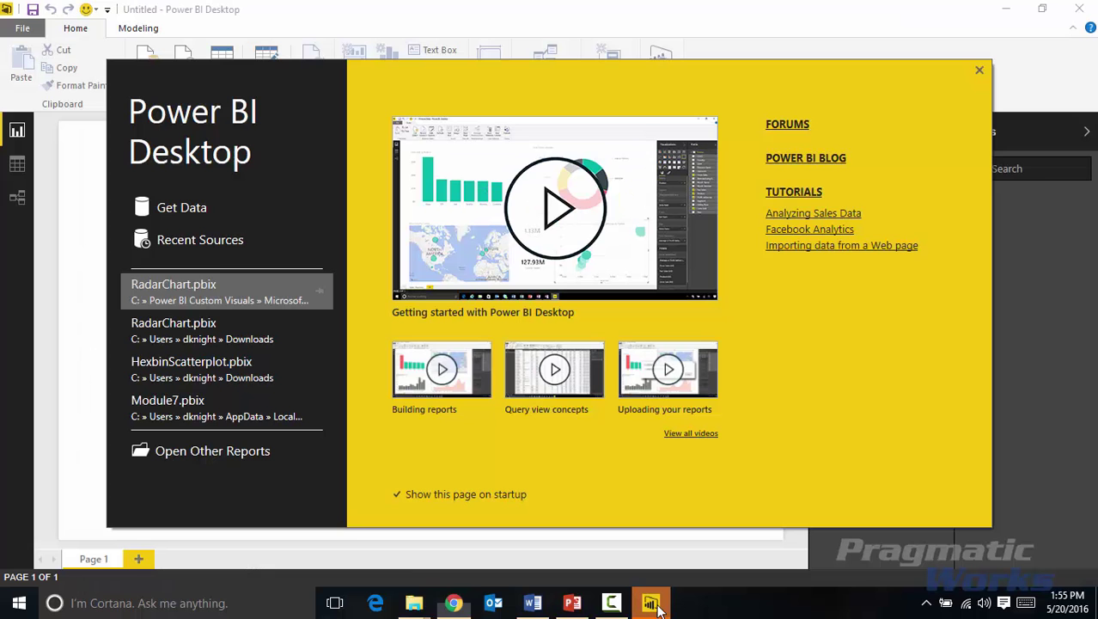
pyautogui.click(979, 71)
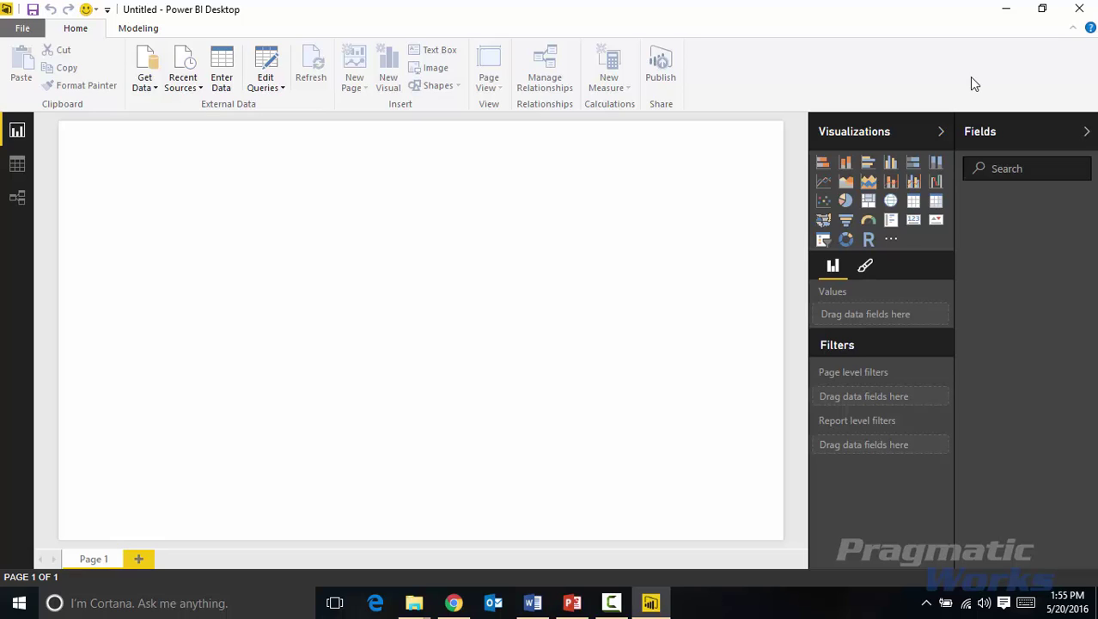
pyautogui.click(139, 89)
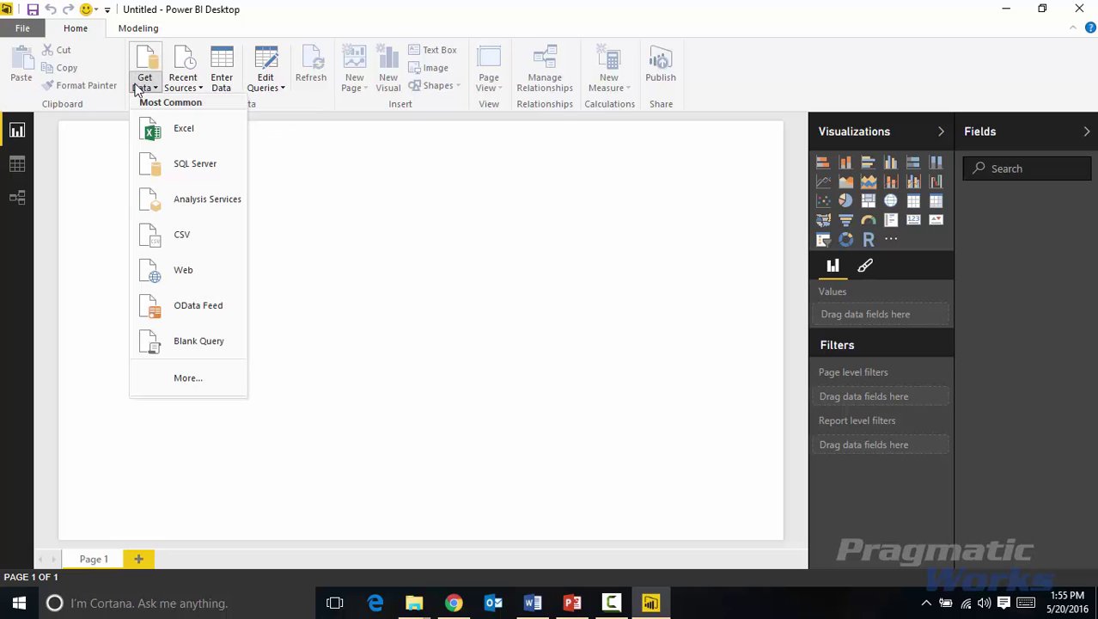
pyautogui.click(189, 137)
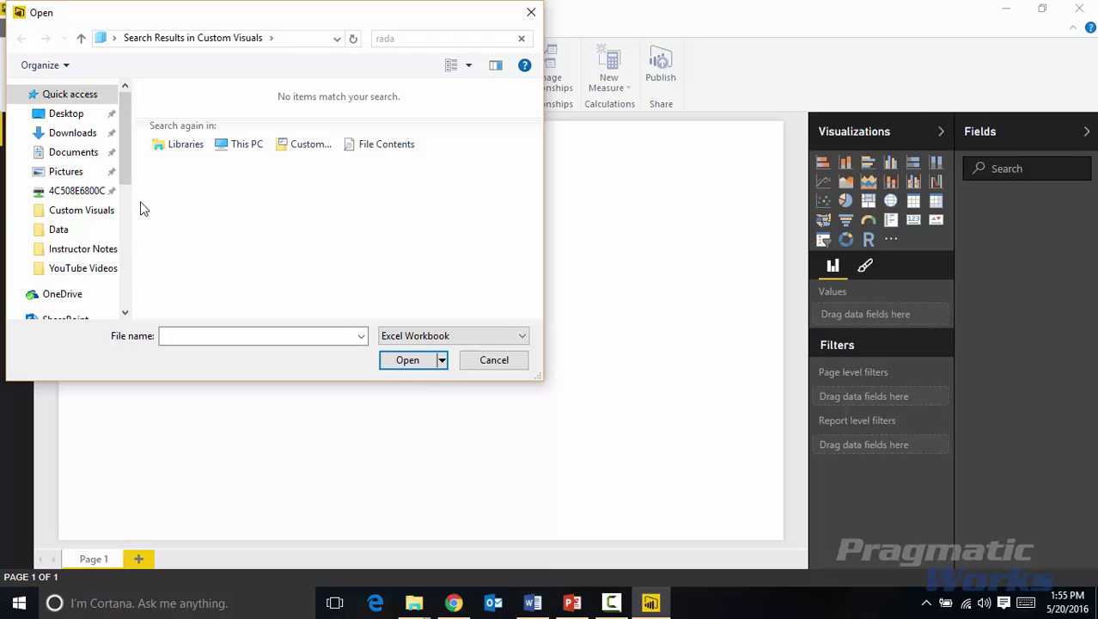
# Step: Open Wedding Budget.xlsx from the C: drive's Power BI Custom Visuals > Data folder
pyautogui.scroll(-3, 123, 216)
pyautogui.click(73, 229)
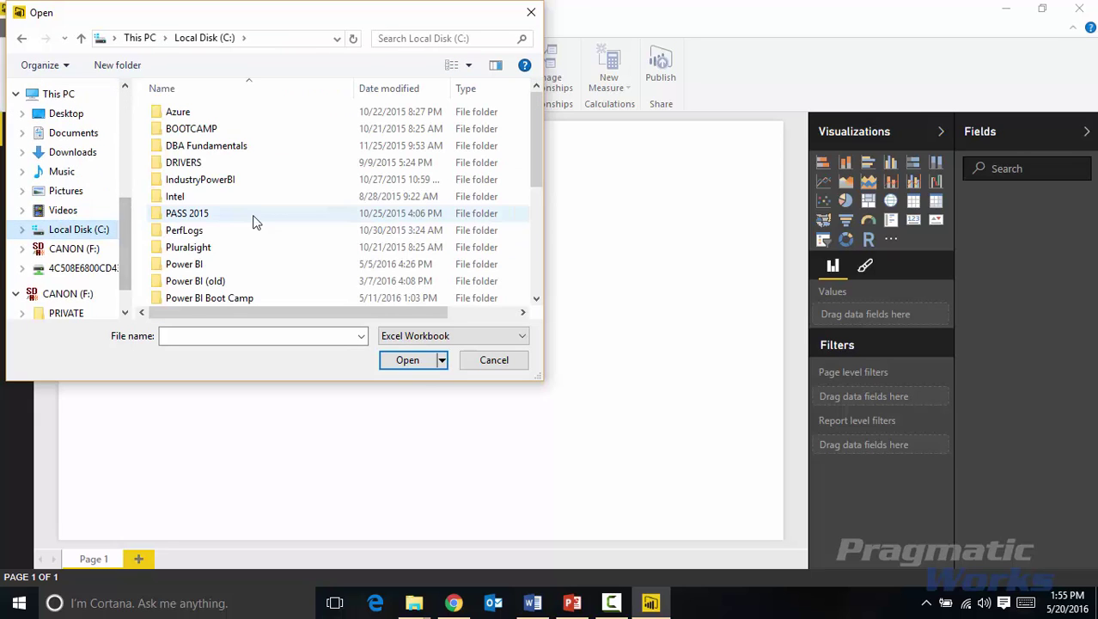
pyautogui.scroll(-2, 249, 282)
pyautogui.doubleClick(250, 237)
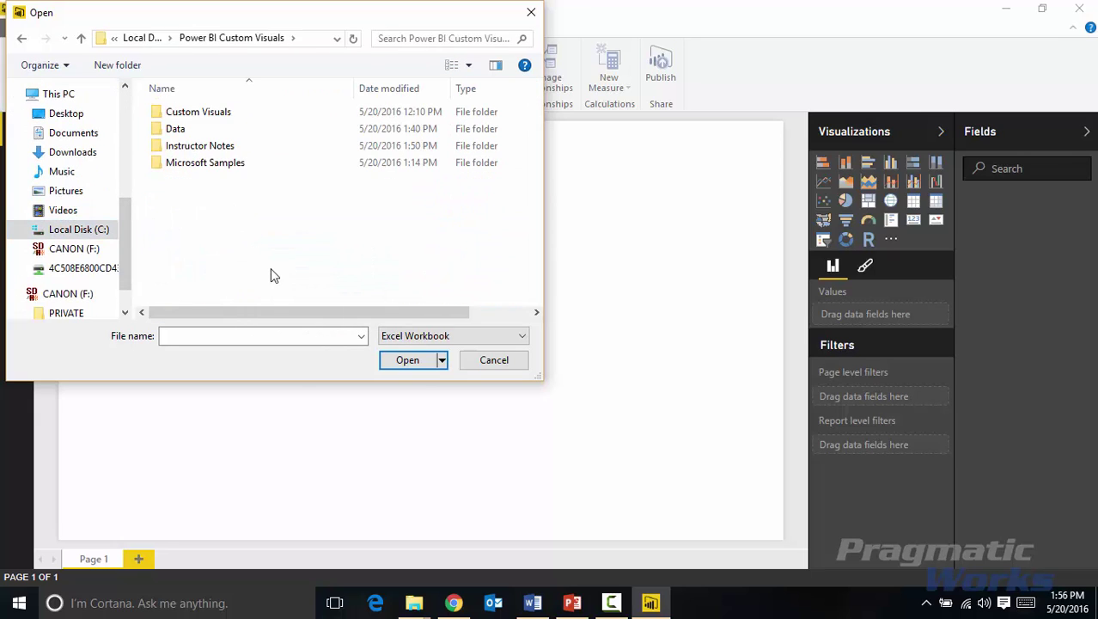
pyautogui.doubleClick(191, 129)
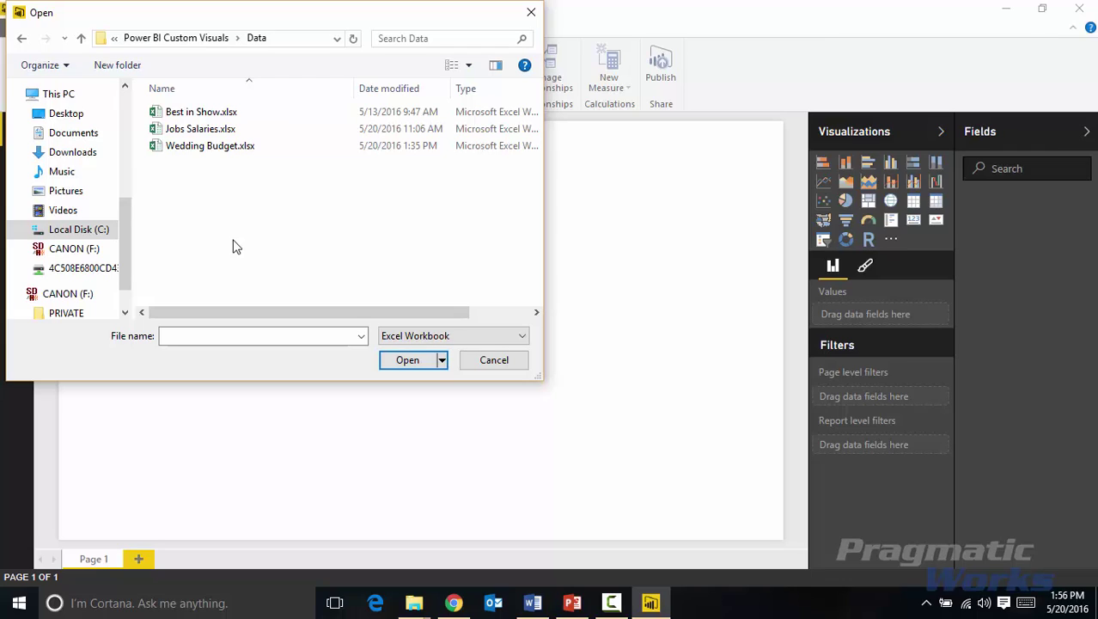
pyautogui.doubleClick(191, 151)
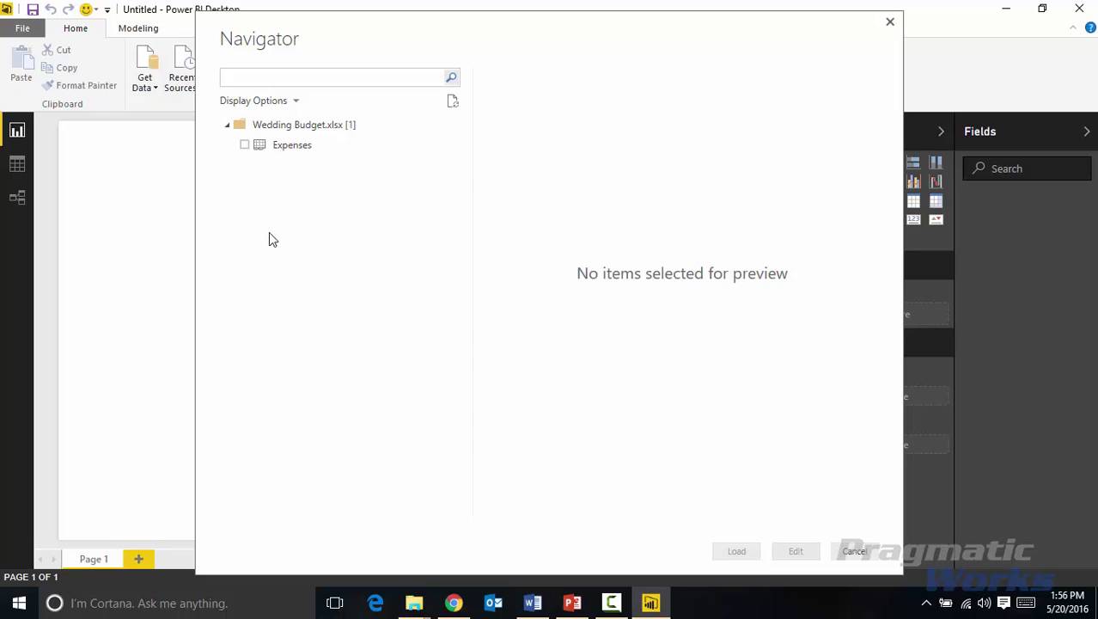
# Step: Check the Expenses table in the Navigator and load it into the report
pyautogui.click(244, 145)
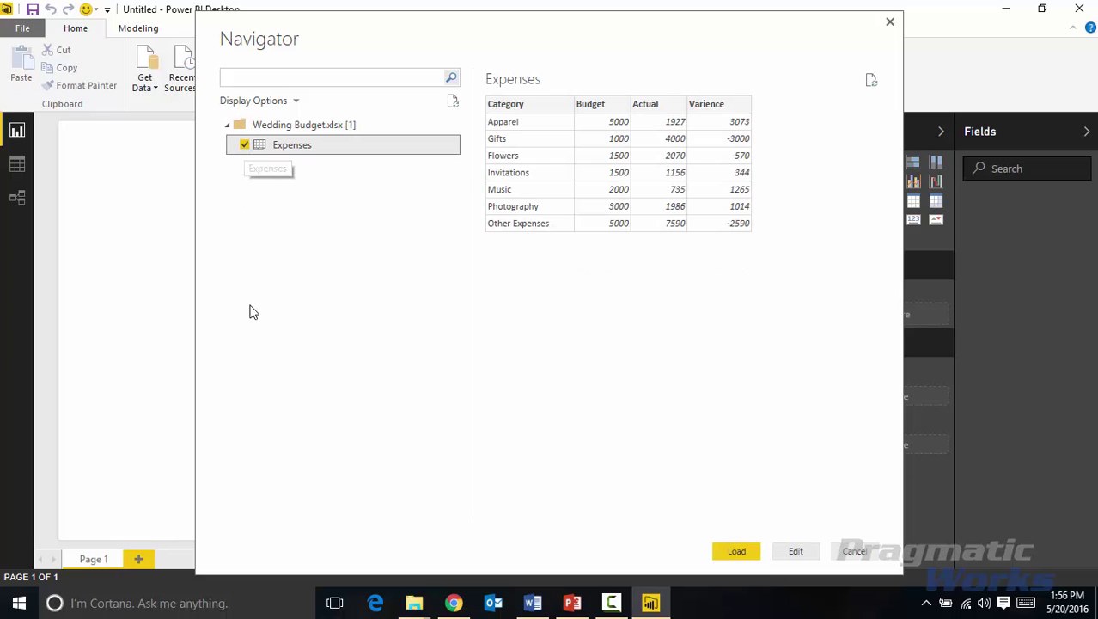
pyautogui.click(737, 552)
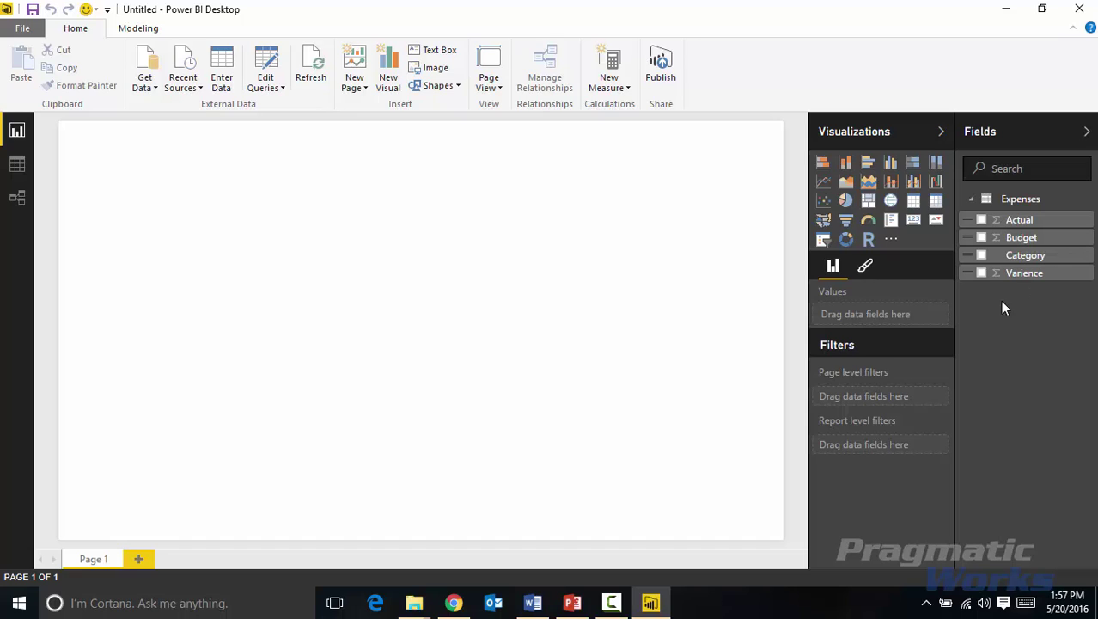
# Step: Import the RadarChart.0.4.4.pbiviz custom visual from the Custom Visuals folder
pyautogui.click(893, 244)
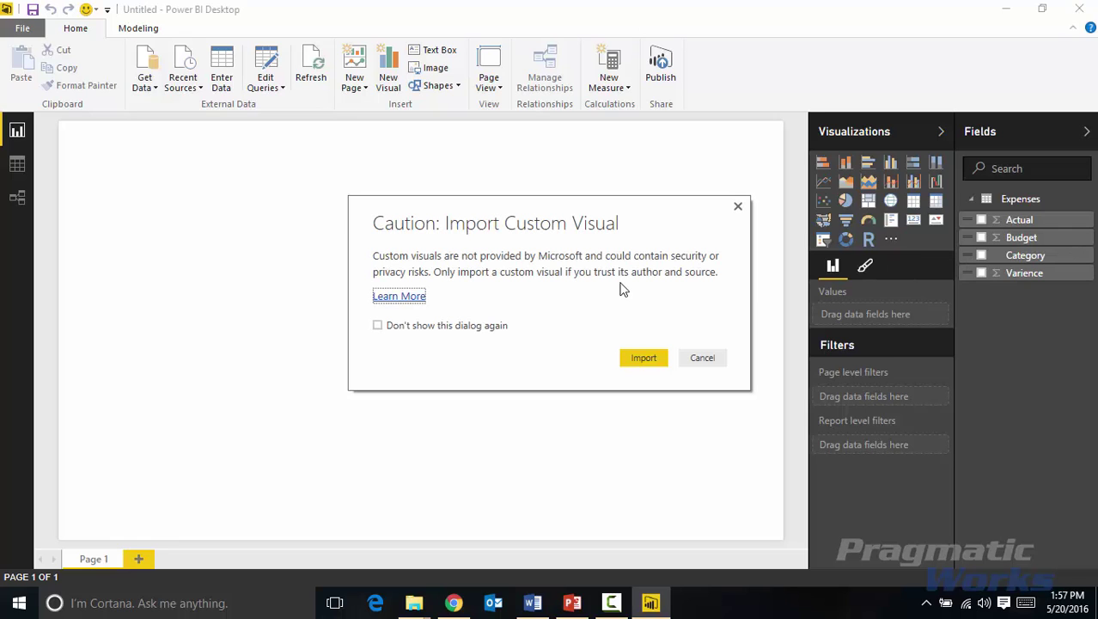
pyautogui.click(645, 358)
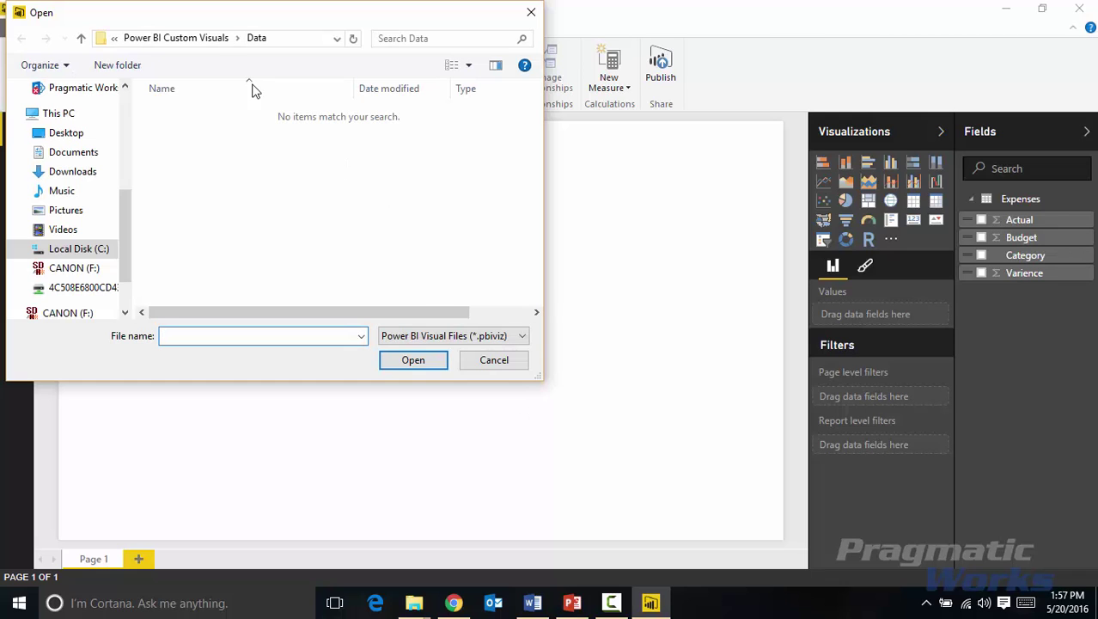
pyautogui.click(213, 40)
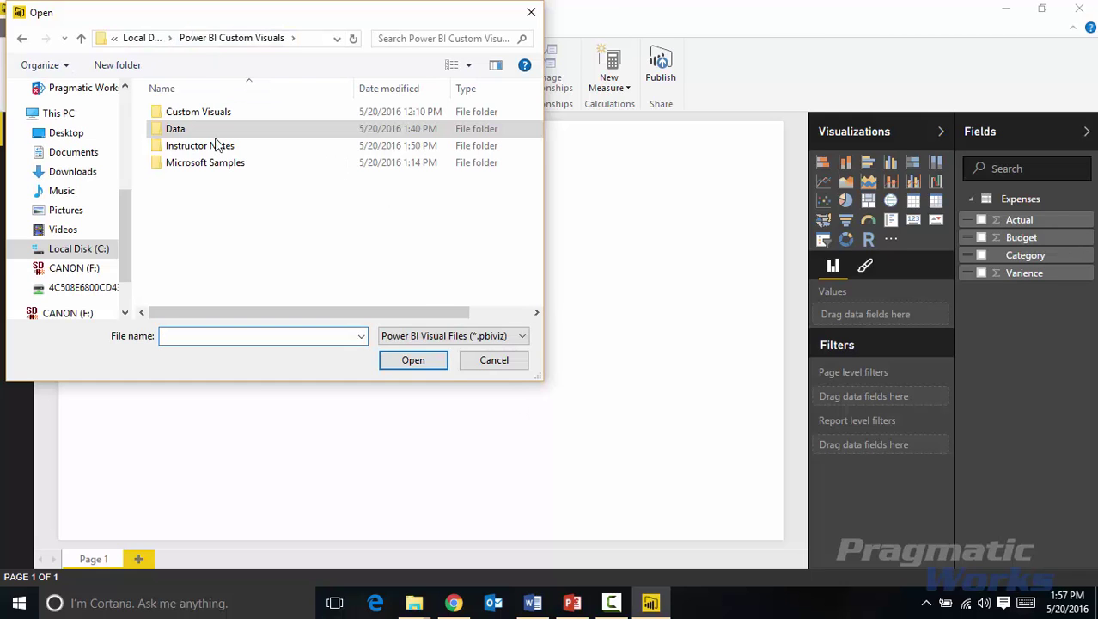
pyautogui.click(189, 118)
pyautogui.doubleClick(189, 118)
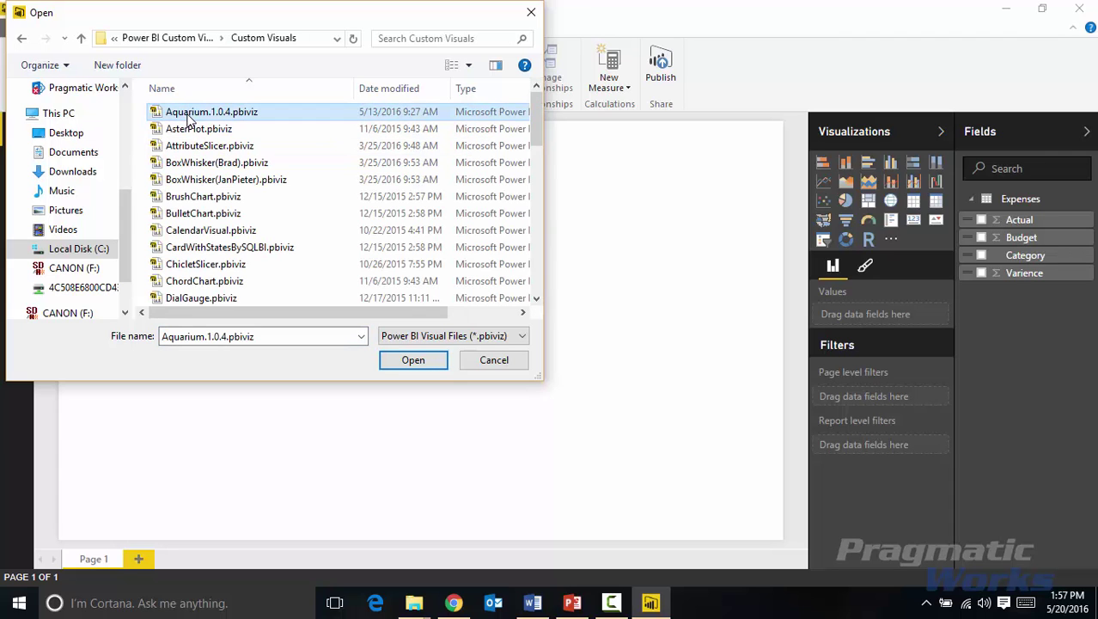
pyautogui.moveTo(533, 132); pyautogui.dragTo(507, 245)
pyautogui.click(212, 189)
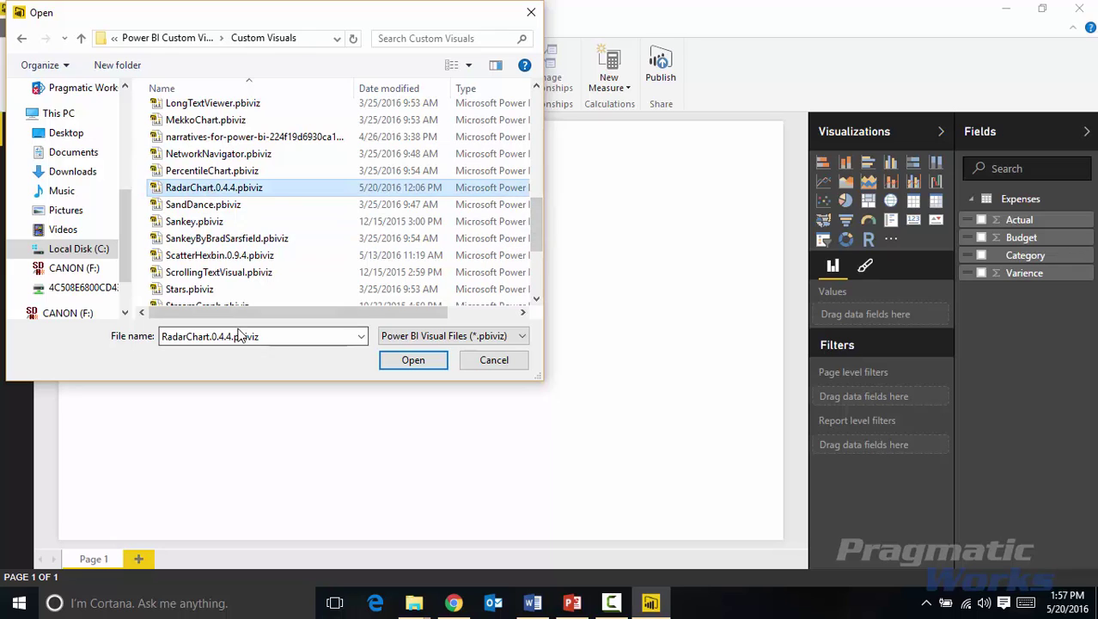
pyautogui.click(420, 364)
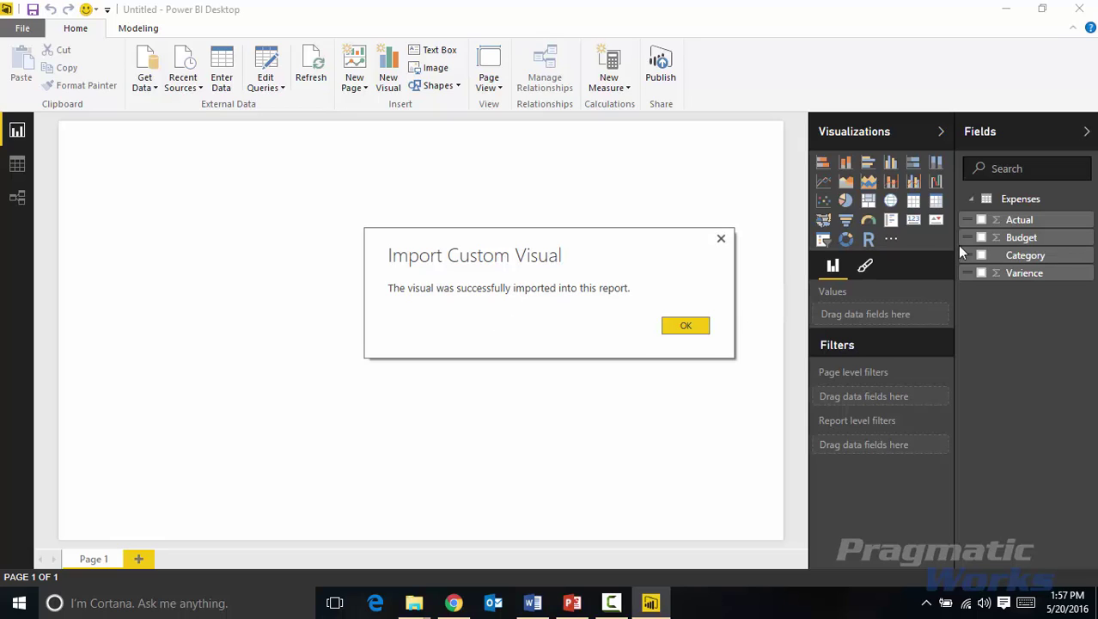
pyautogui.click(686, 325)
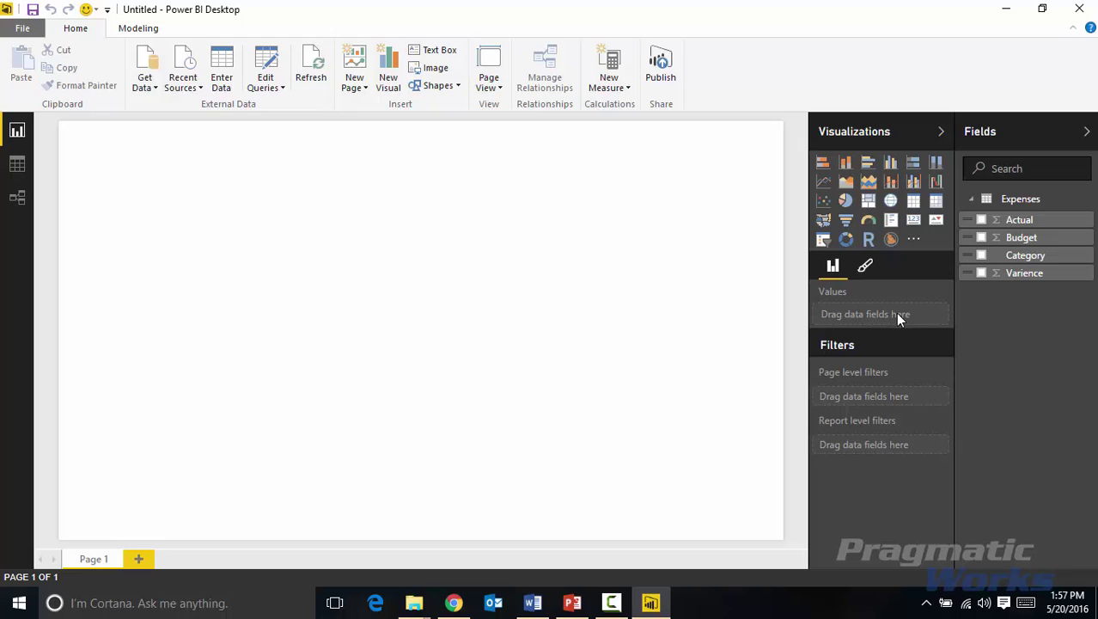
# Step: Add a radar chart, enlarge it across the page, and use Category as its axes
pyautogui.click(892, 243)
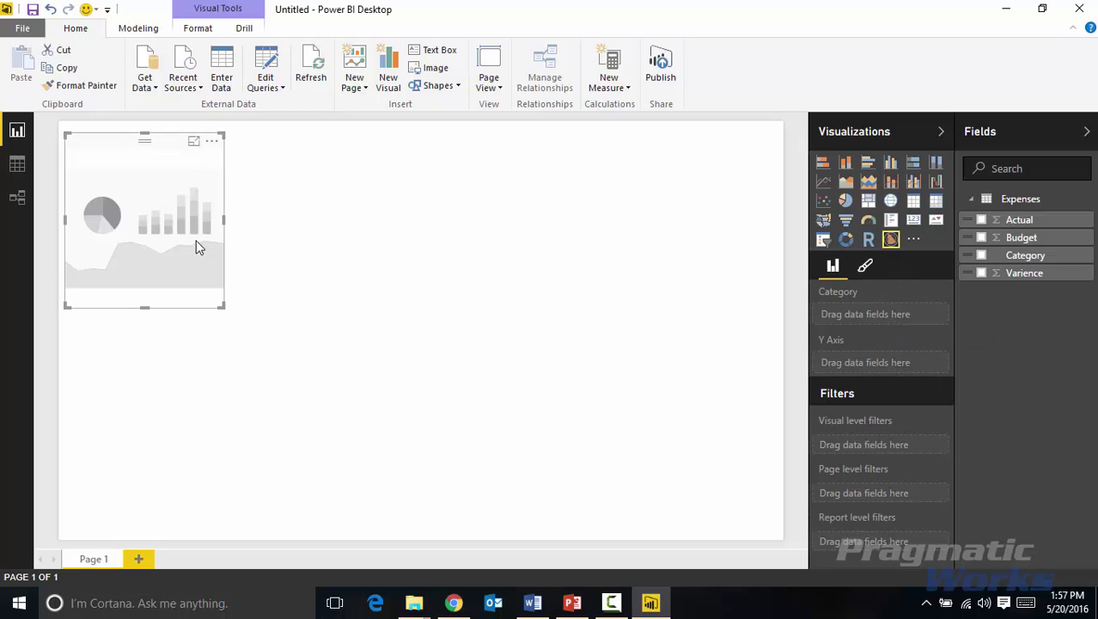
pyautogui.moveTo(221, 304); pyautogui.dragTo(782, 550)
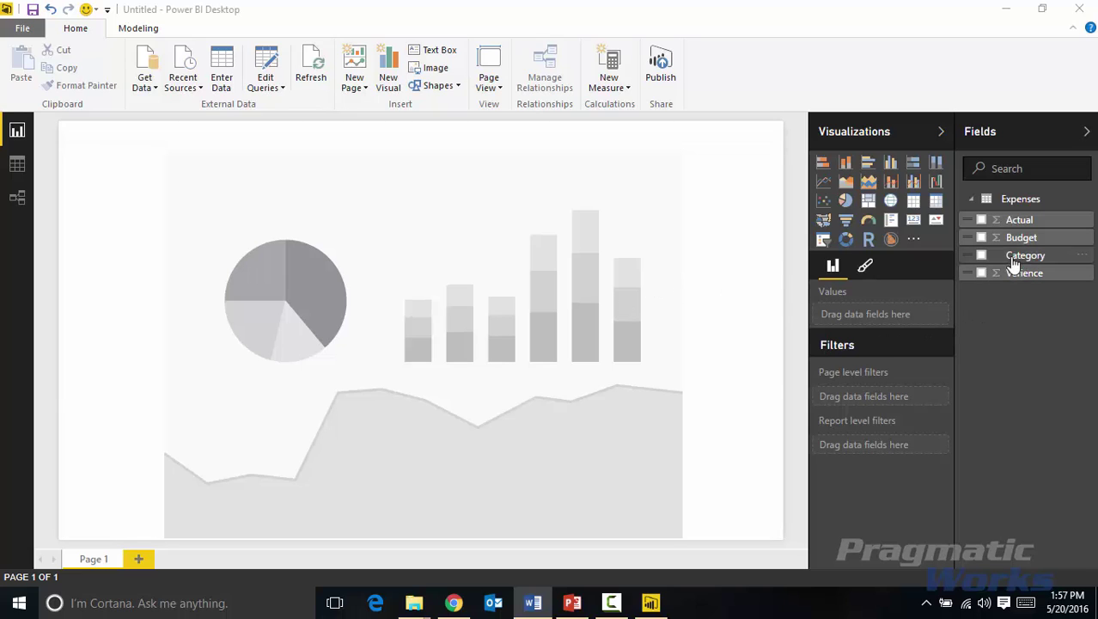
pyautogui.click(981, 255)
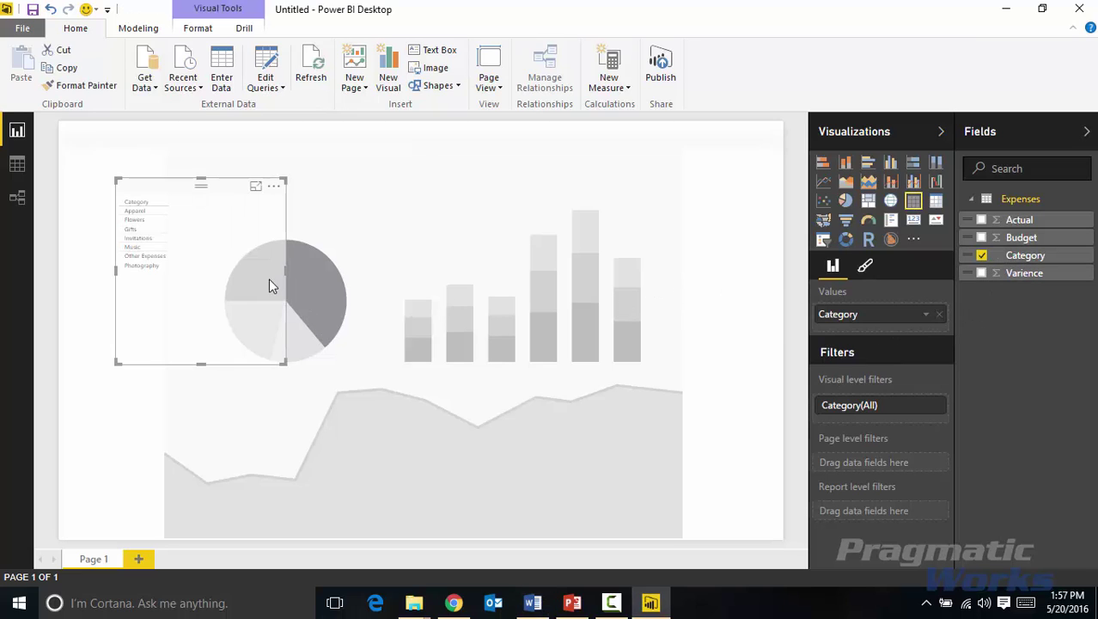
pyautogui.press('Delete')
pyautogui.click(475, 327)
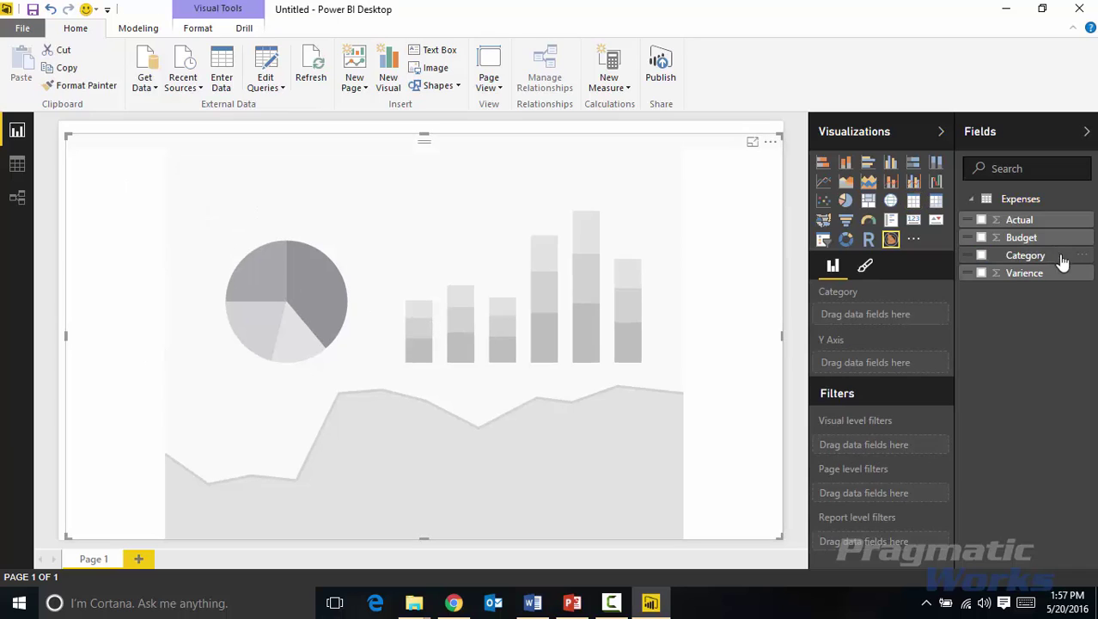
pyautogui.click(981, 255)
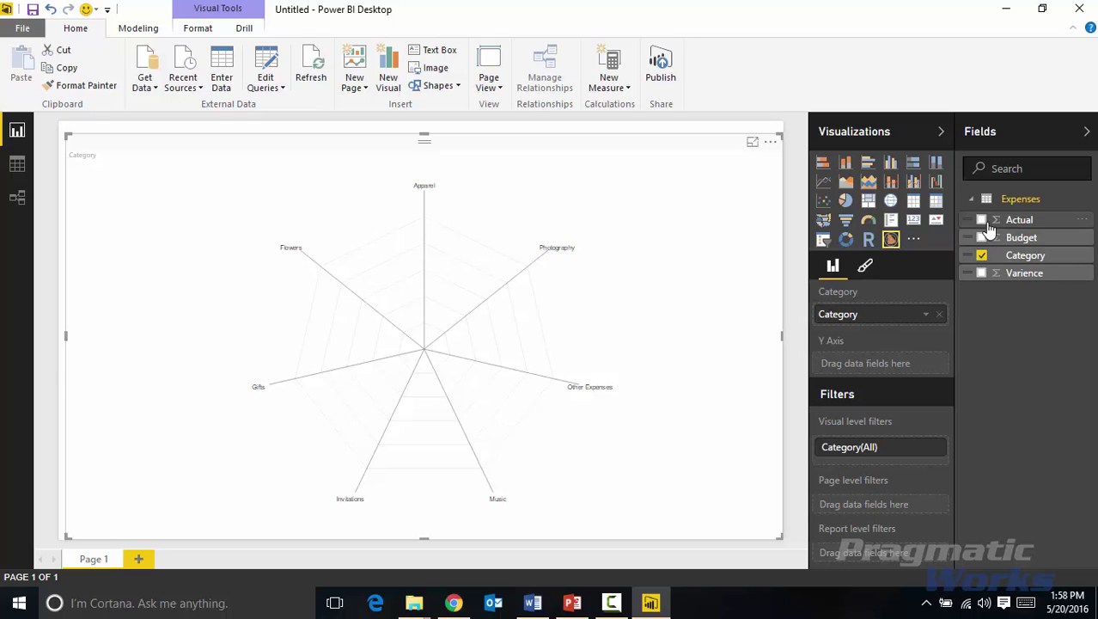
# Step: Add Actual and Budget as radar chart series; Varience is added, then removed
pyautogui.click(984, 221)
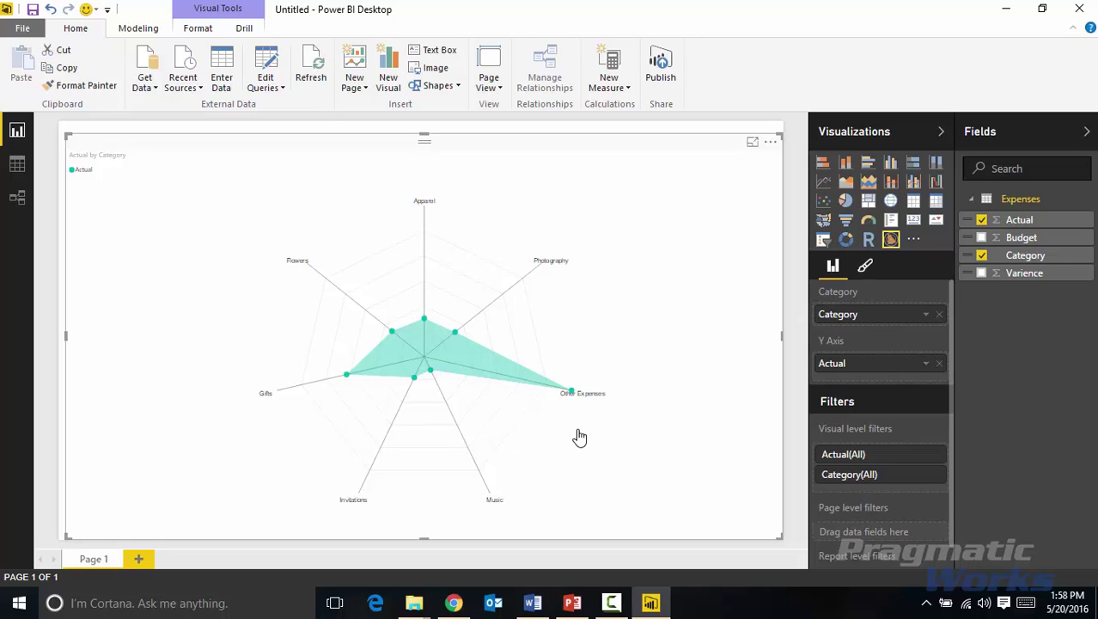
pyautogui.click(982, 255)
pyautogui.click(981, 237)
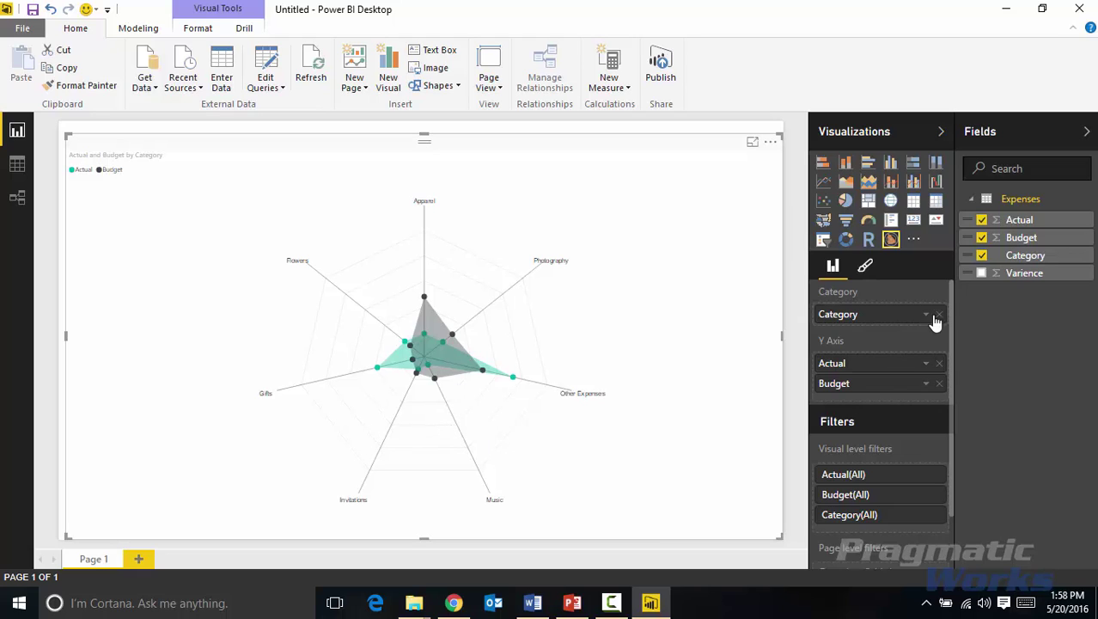
pyautogui.click(982, 274)
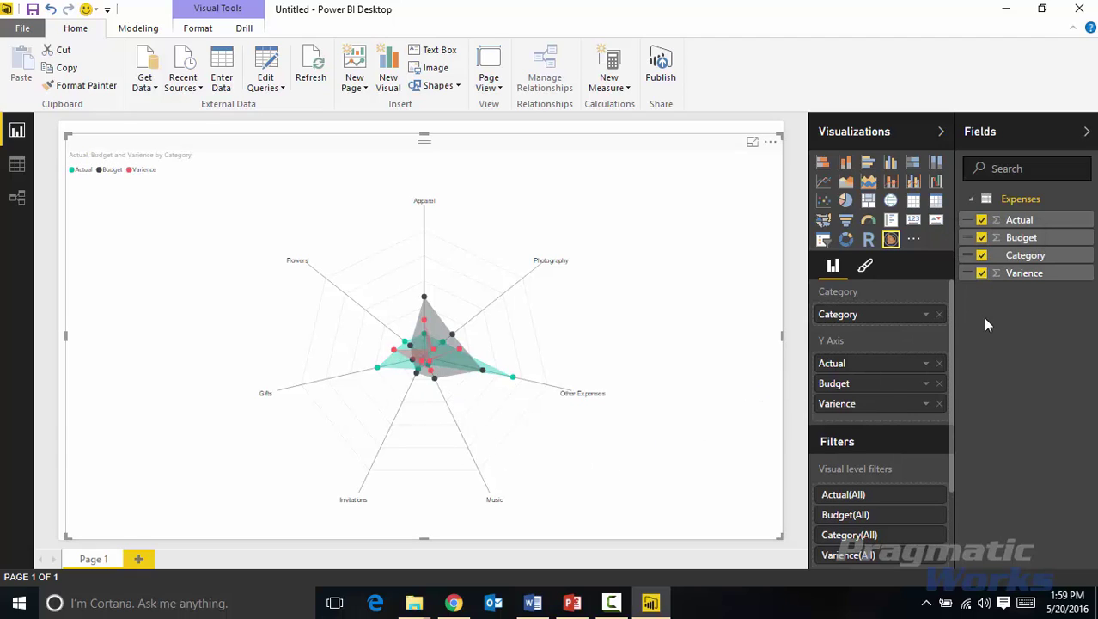
pyautogui.click(982, 274)
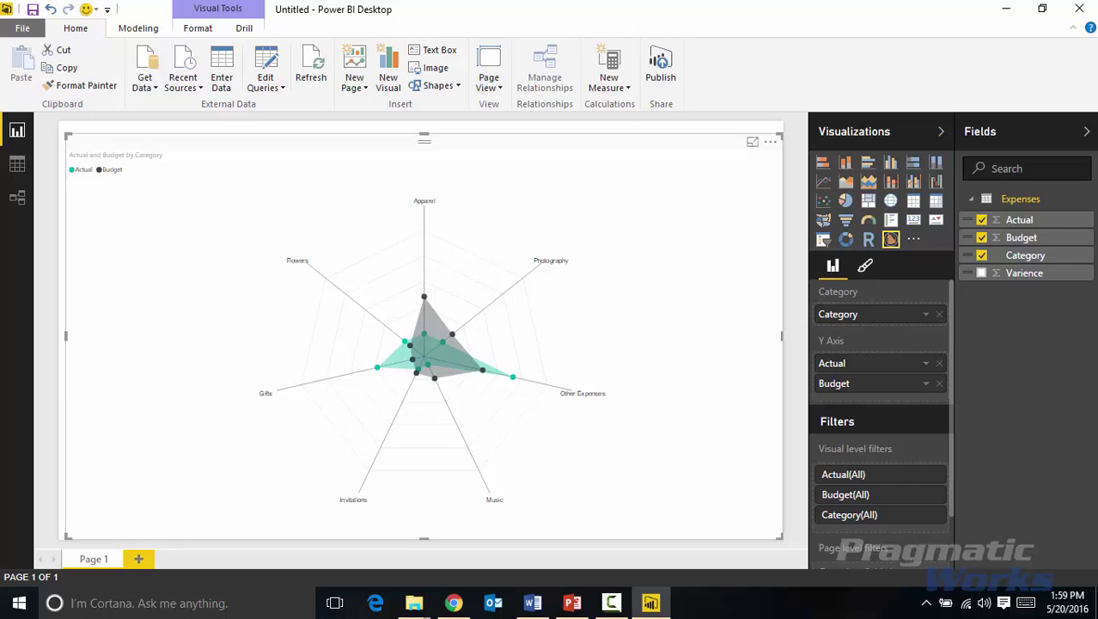
pyautogui.press('F10')
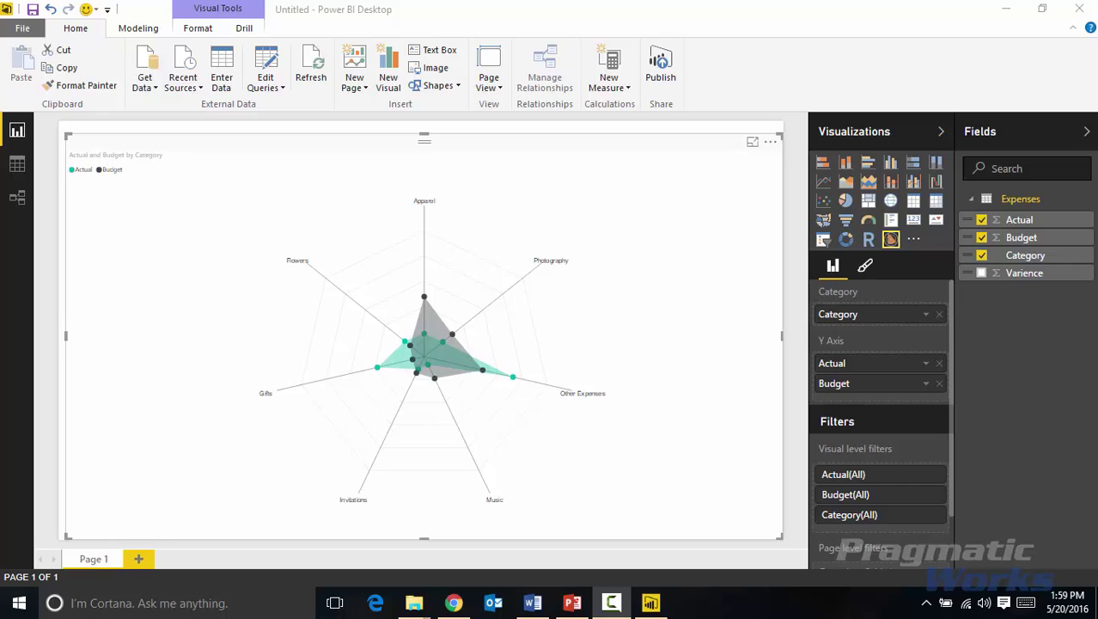
# Step: Switch the Visualizations pane to the radar chart's Format options
pyautogui.click(864, 268)
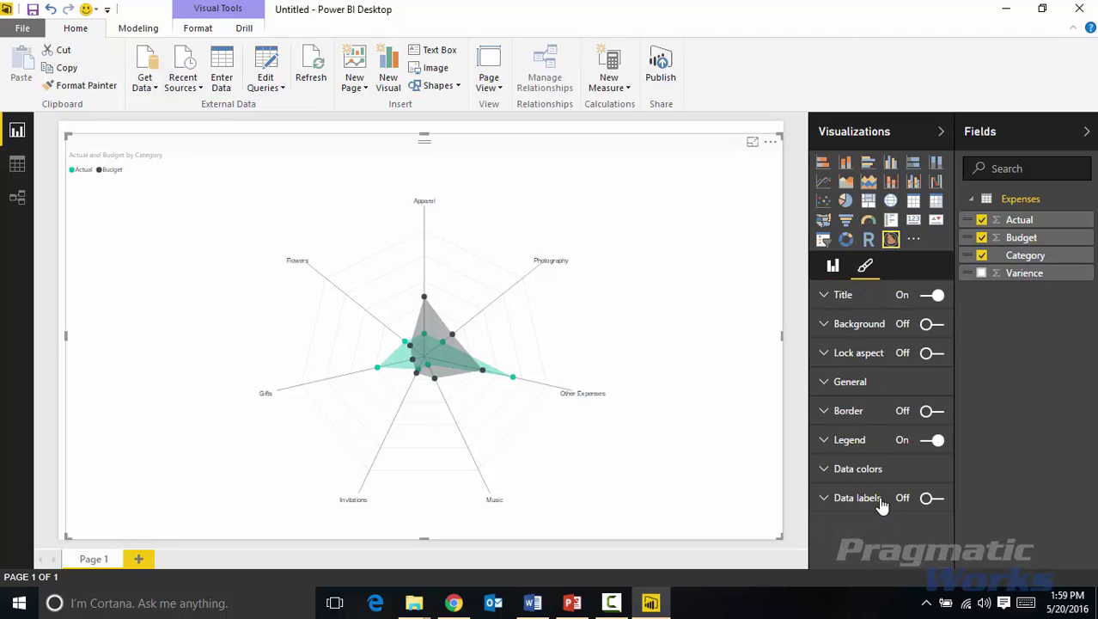
# Step: Turn on data labels with 14 pt text in black
pyautogui.click(930, 502)
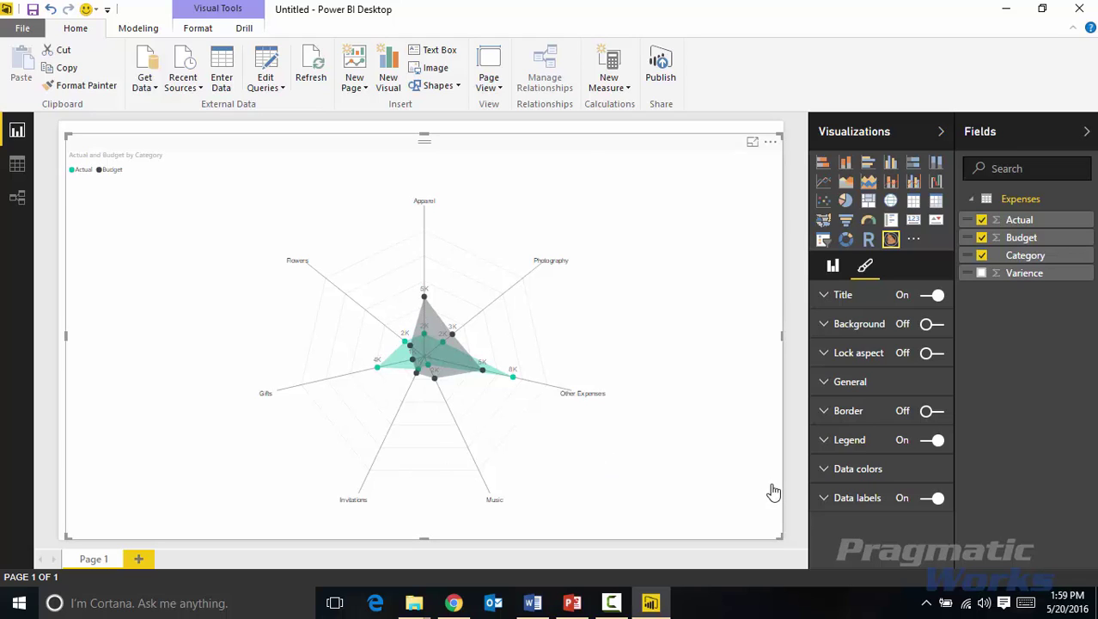
pyautogui.click(824, 499)
pyautogui.scroll(-2, 890, 505)
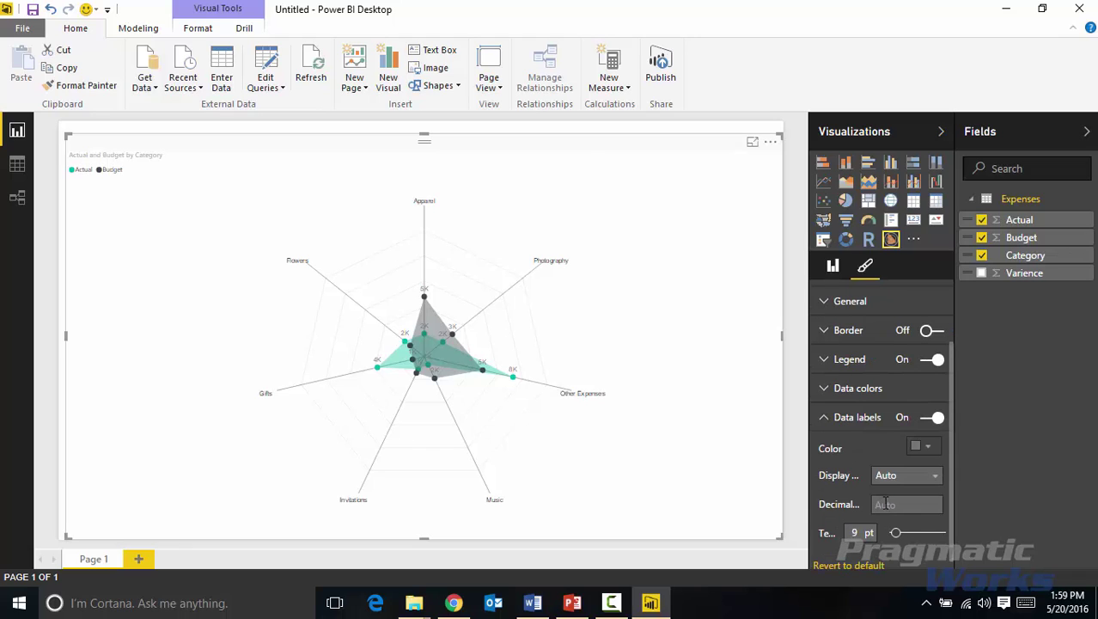
pyautogui.moveTo(899, 538); pyautogui.dragTo(903, 532)
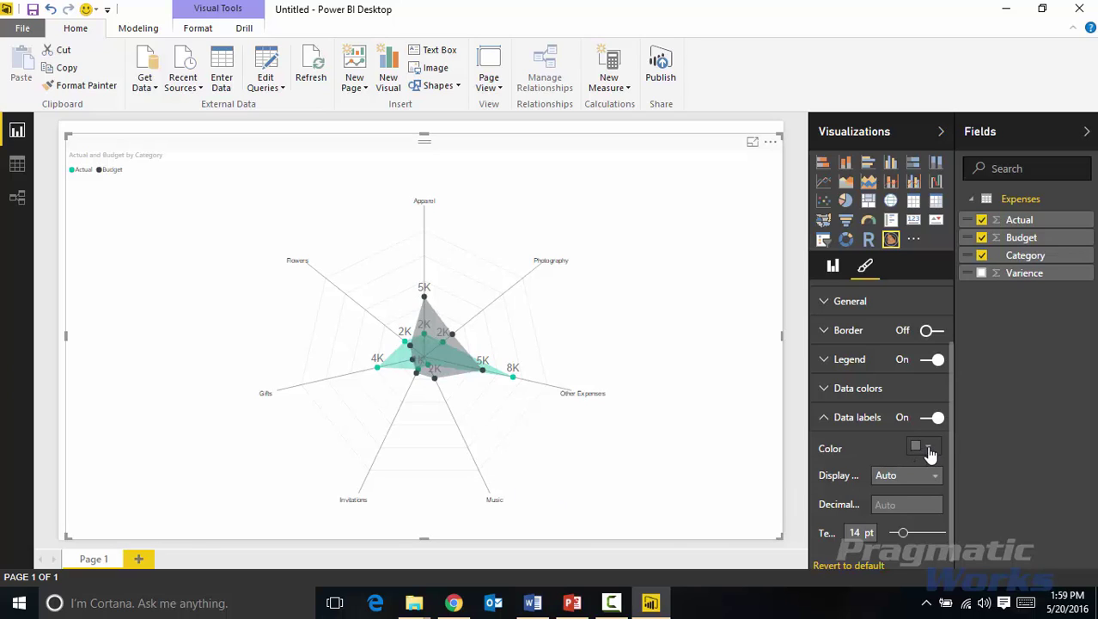
pyautogui.click(930, 453)
pyautogui.click(824, 371)
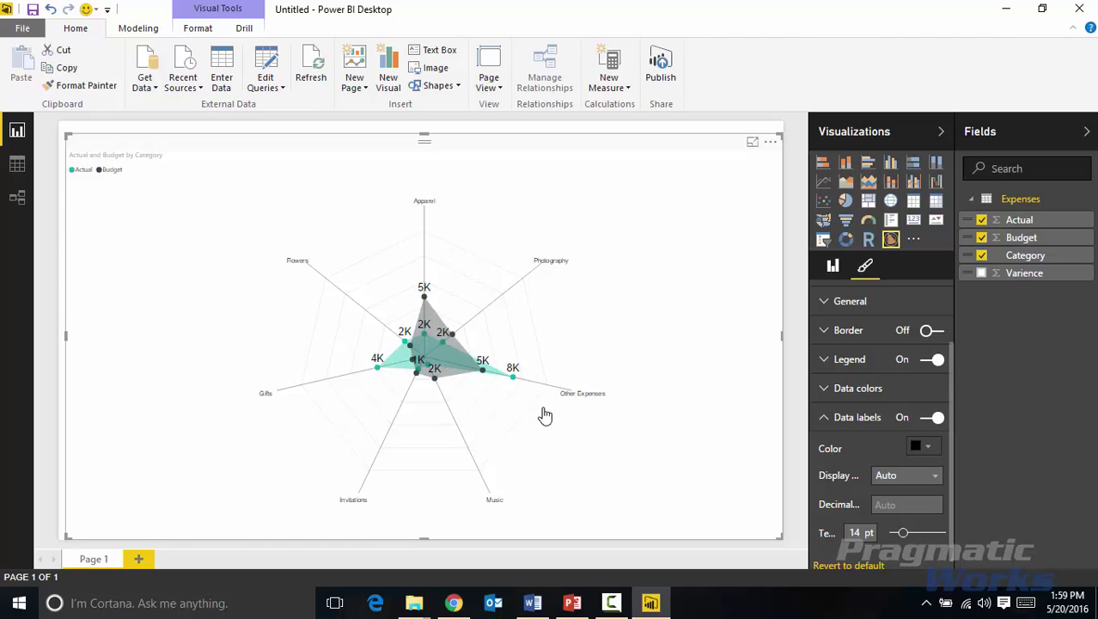
# Step: In Data colors, make Actual light orange and Budget light blue
pyautogui.click(826, 416)
pyautogui.click(823, 468)
pyautogui.scroll(-1, 864, 516)
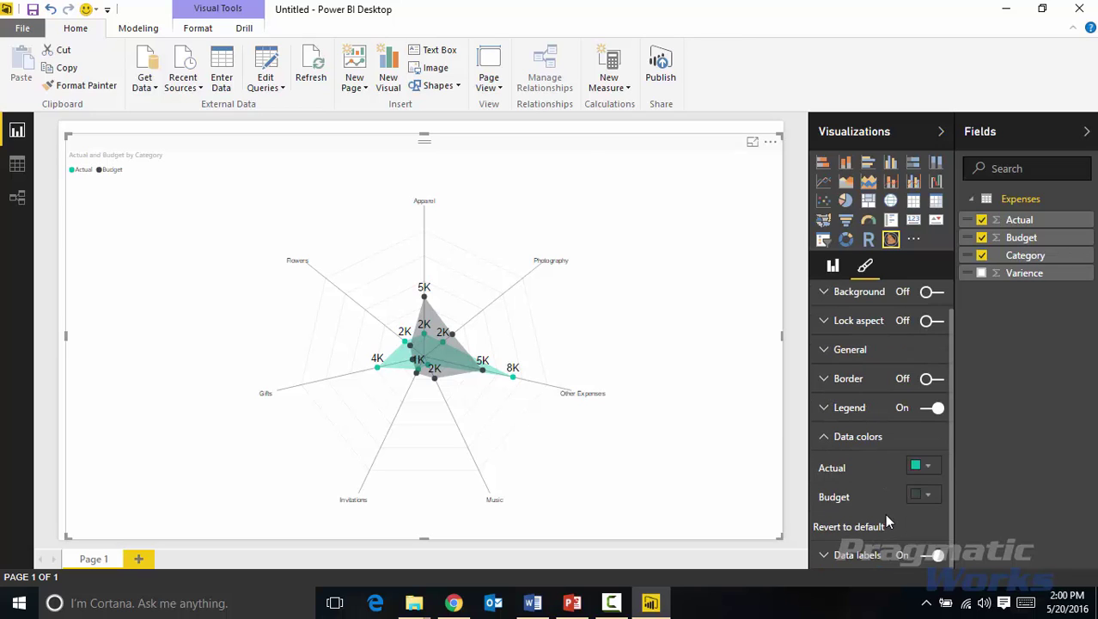
pyautogui.click(920, 468)
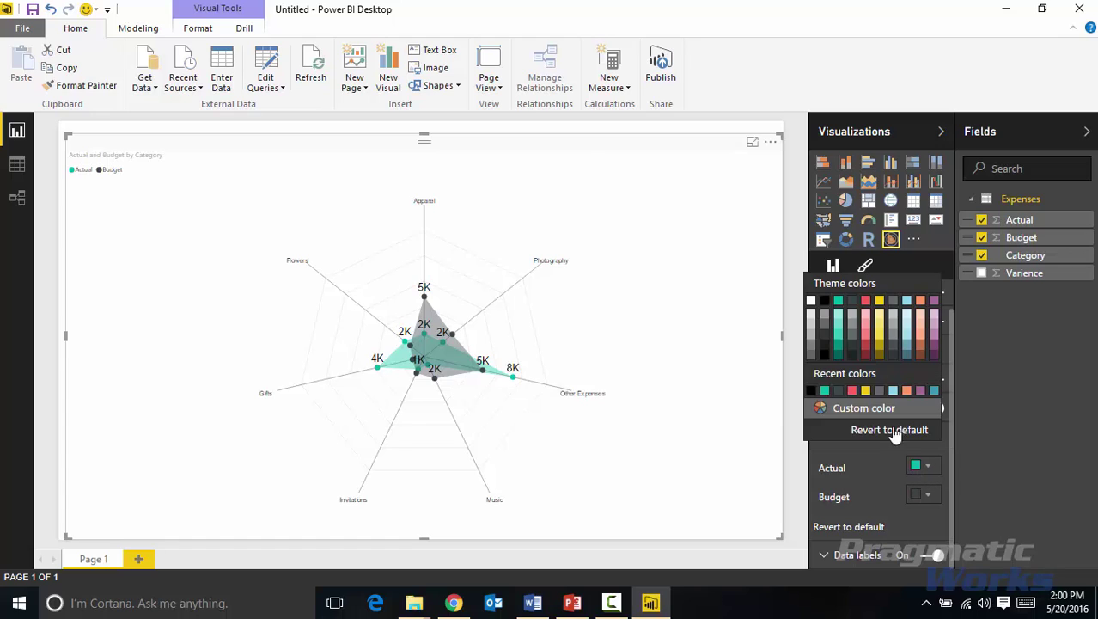
pyautogui.click(924, 342)
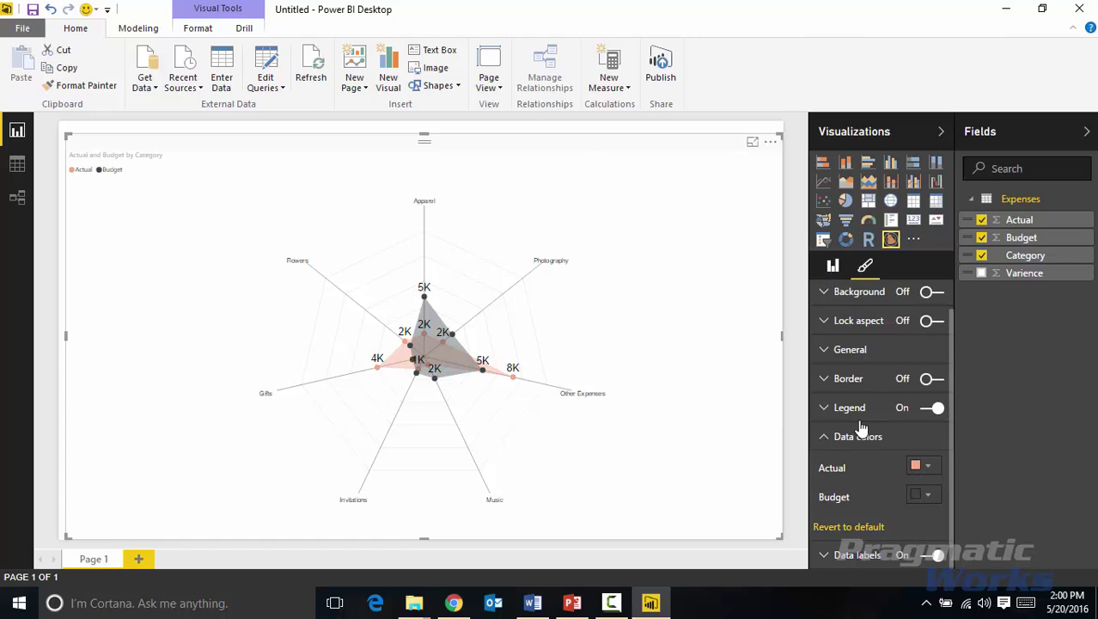
pyautogui.click(929, 498)
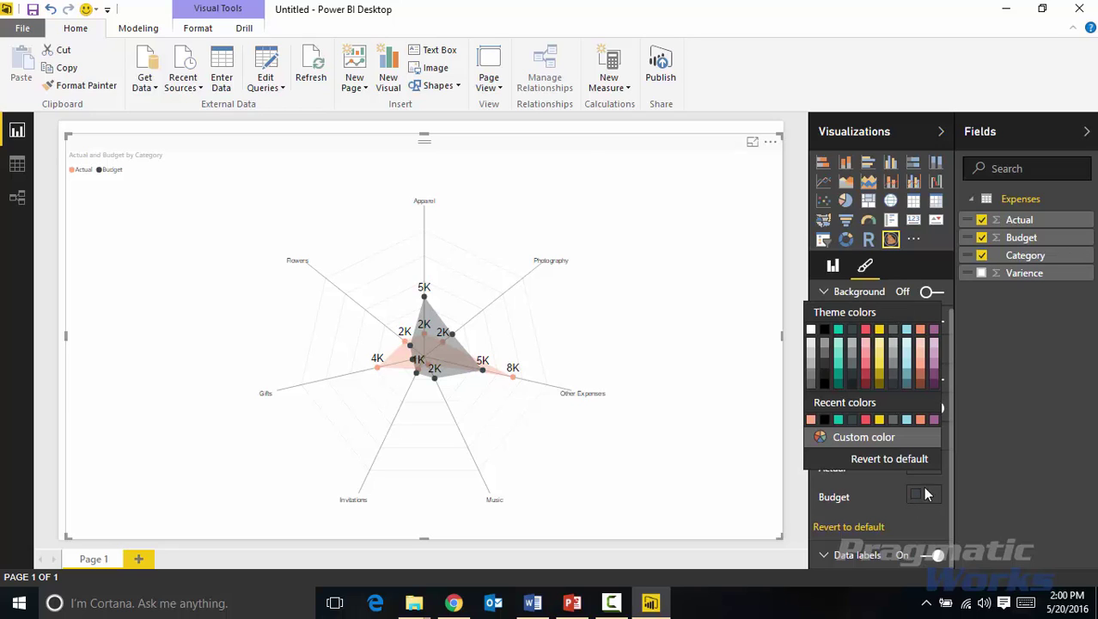
pyautogui.click(907, 371)
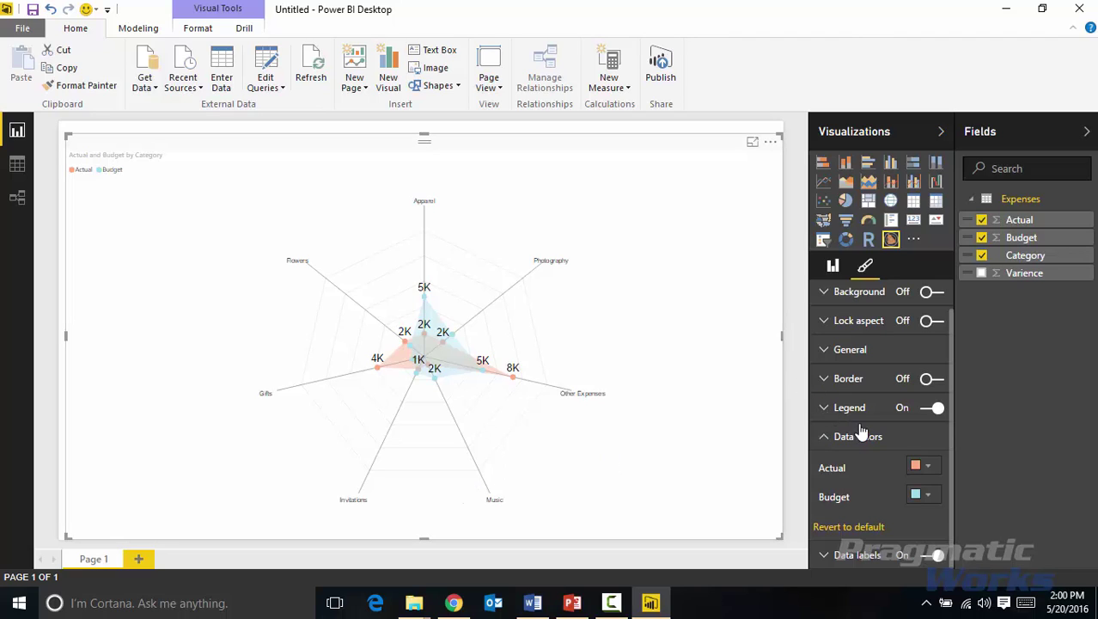
# Step: Set the legend position to Top Center with 12 pt text
pyautogui.click(829, 438)
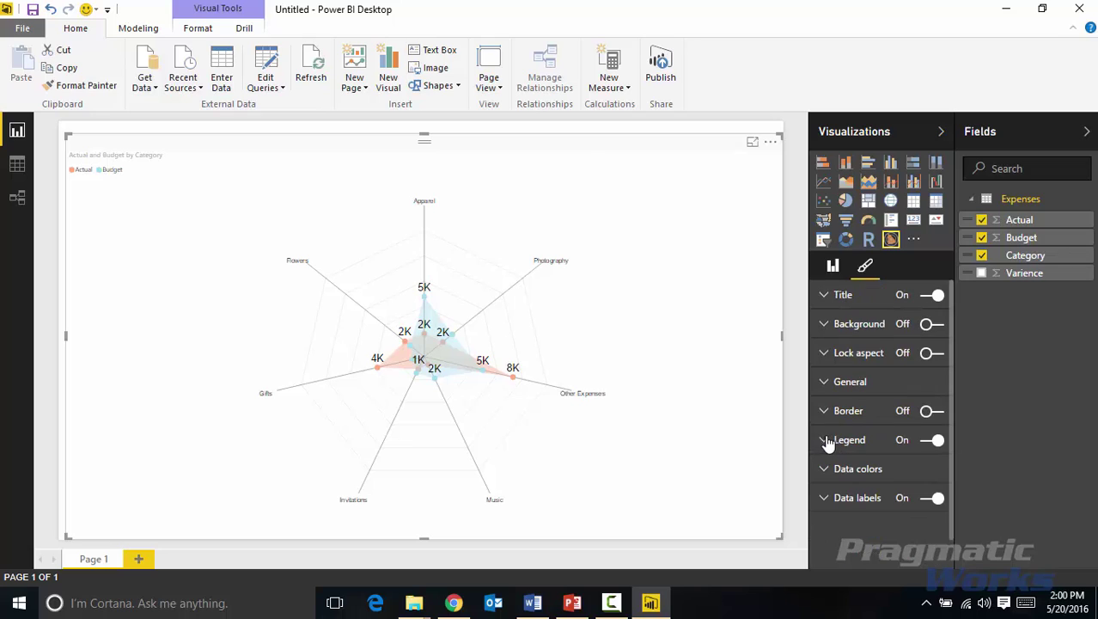
pyautogui.click(828, 444)
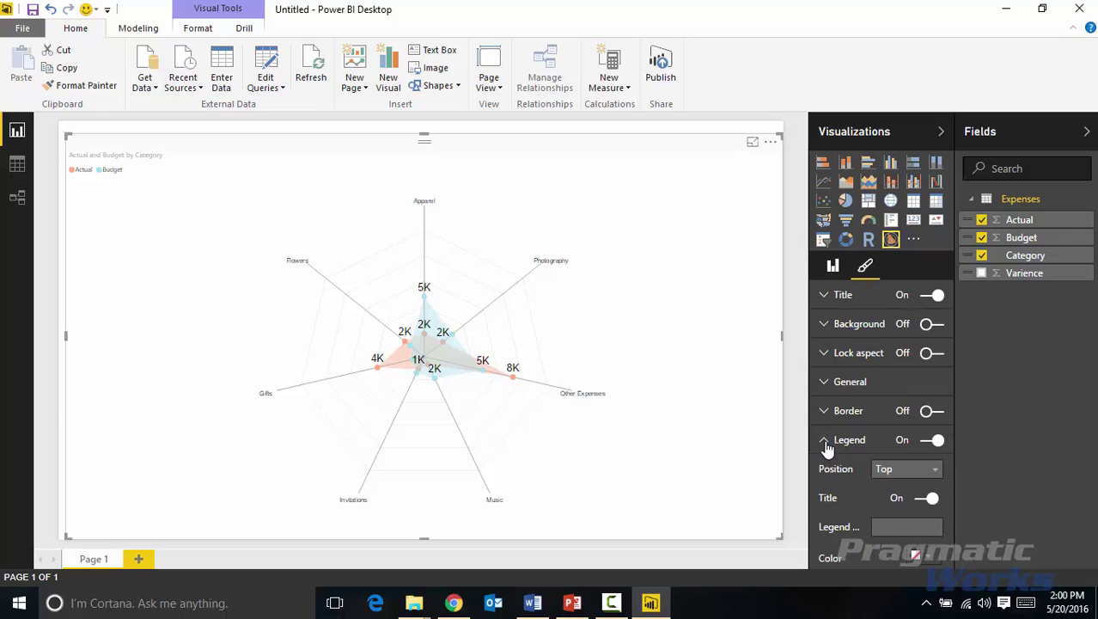
pyautogui.scroll(-2, 942, 476)
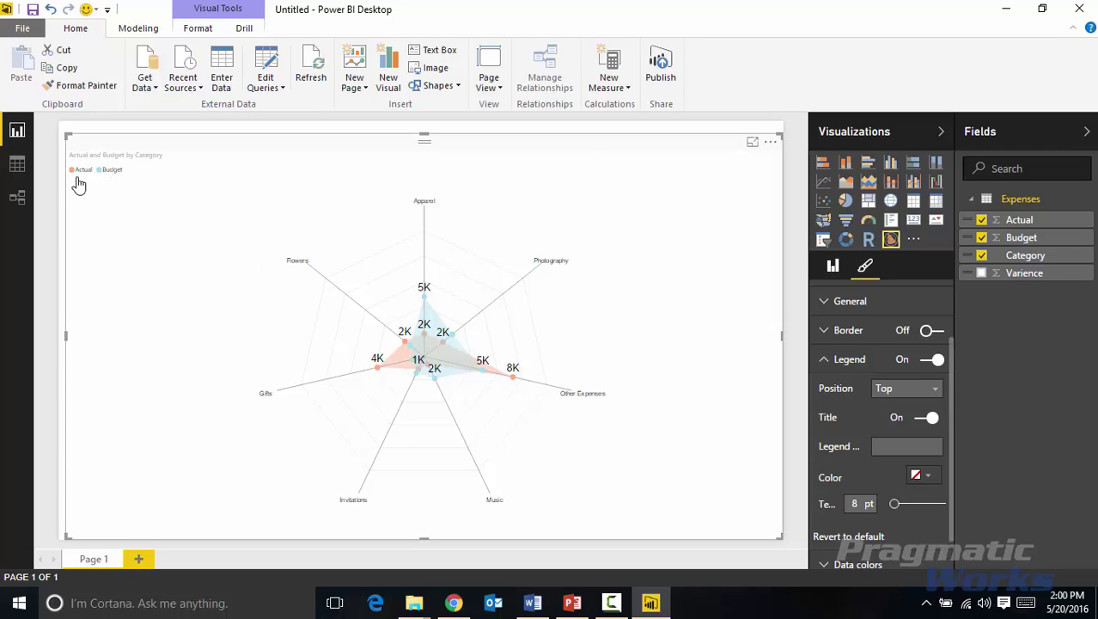
pyautogui.click(932, 390)
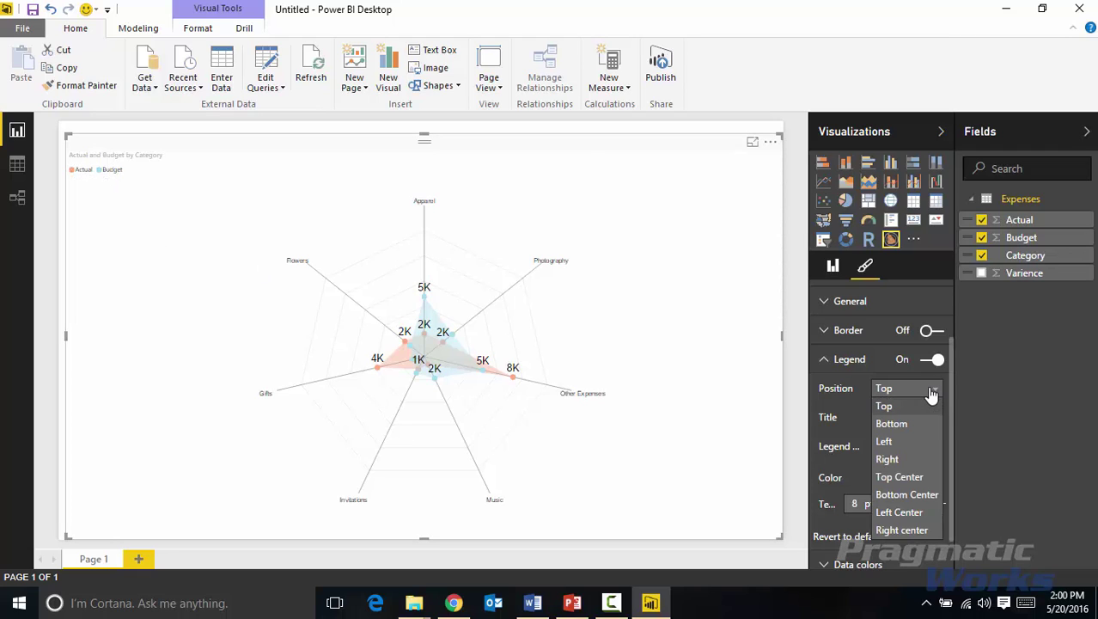
pyautogui.click(899, 476)
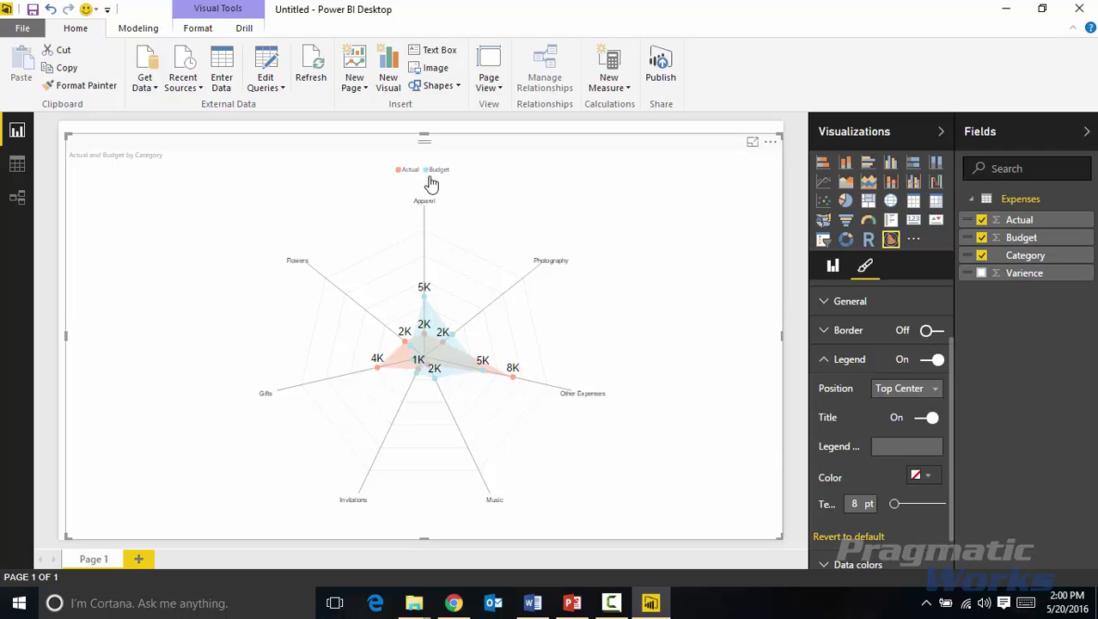
pyautogui.moveTo(897, 507); pyautogui.dragTo(901, 508)
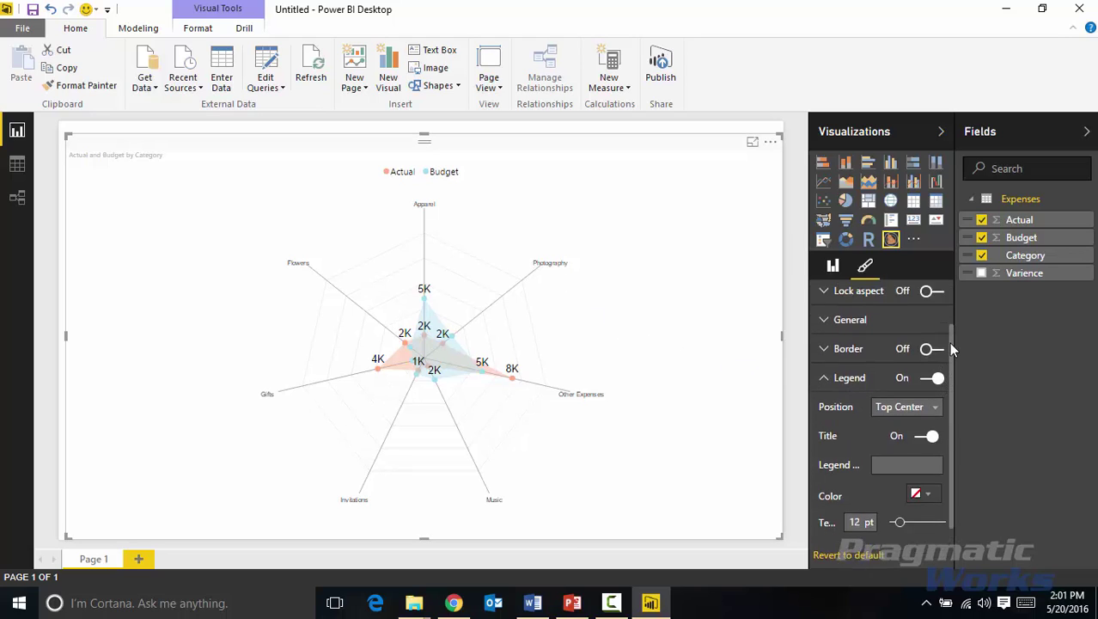
pyautogui.scroll(1, 950, 345)
pyautogui.click(825, 422)
pyautogui.click(931, 411)
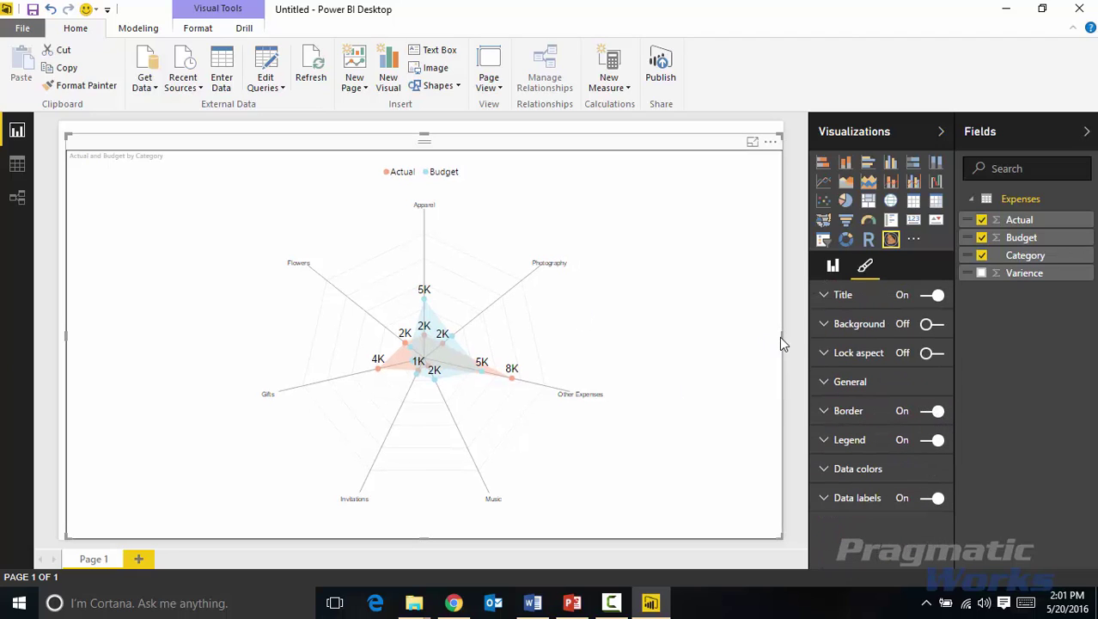
pyautogui.moveTo(781, 336); pyautogui.dragTo(539, 294)
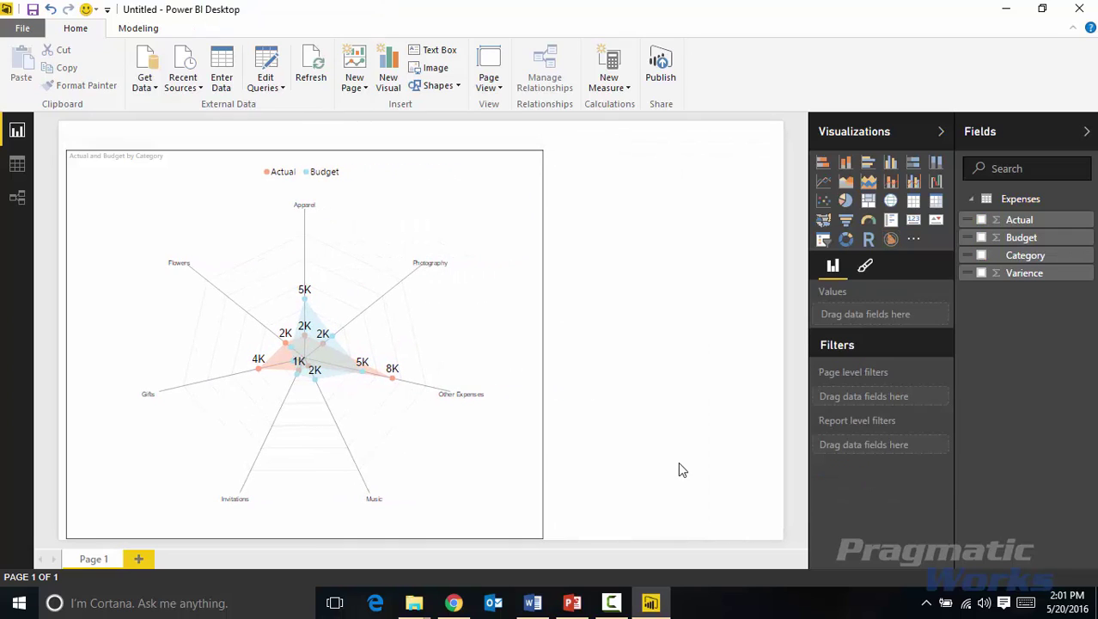
pyautogui.click(537, 371)
pyautogui.moveTo(545, 344); pyautogui.dragTo(766, 365)
pyautogui.click(865, 265)
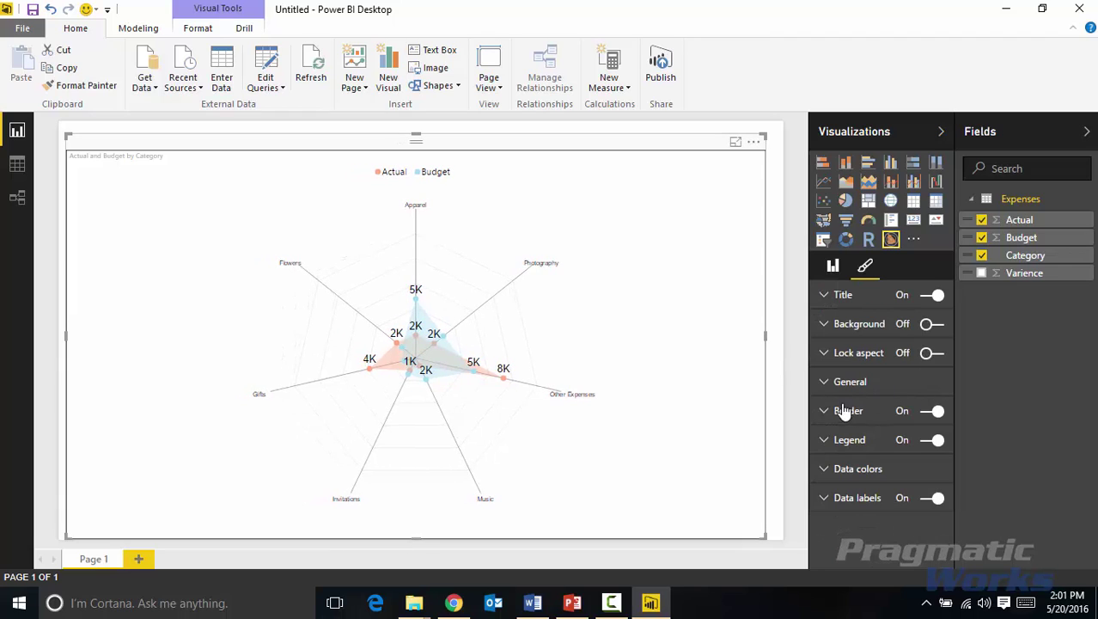
pyautogui.click(928, 412)
pyautogui.click(824, 384)
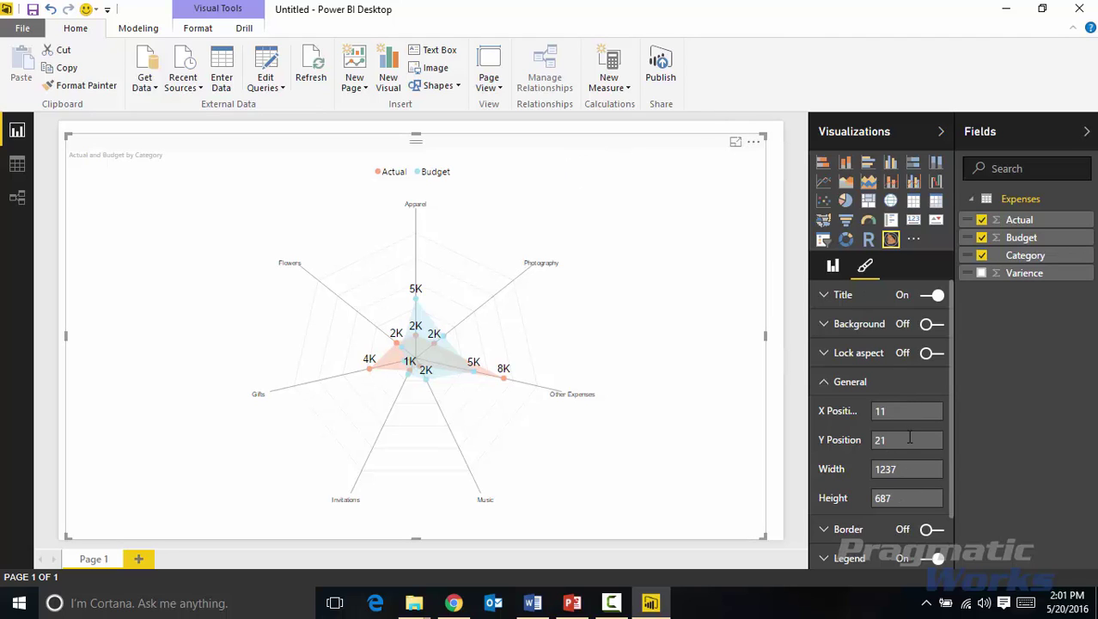
pyautogui.click(825, 383)
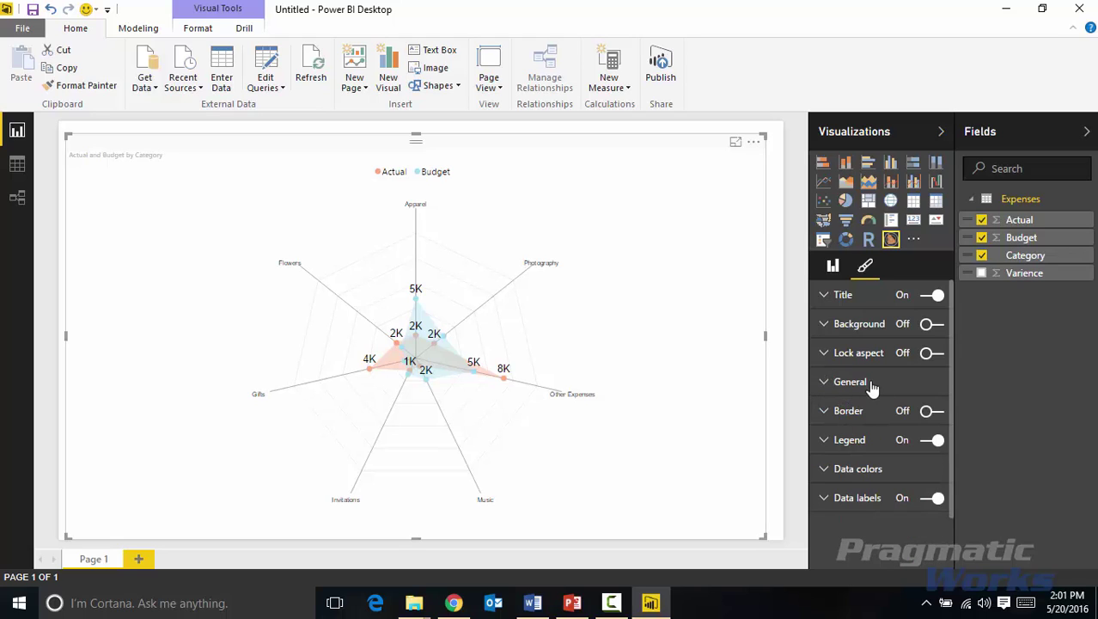
pyautogui.click(930, 354)
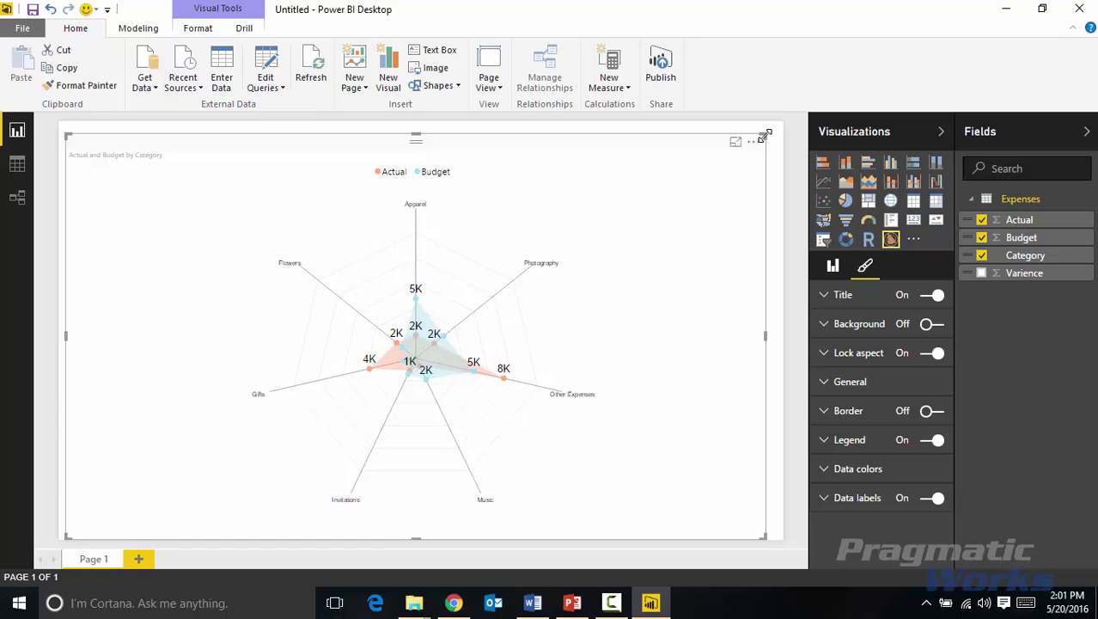
pyautogui.moveTo(763, 136); pyautogui.dragTo(603, 229)
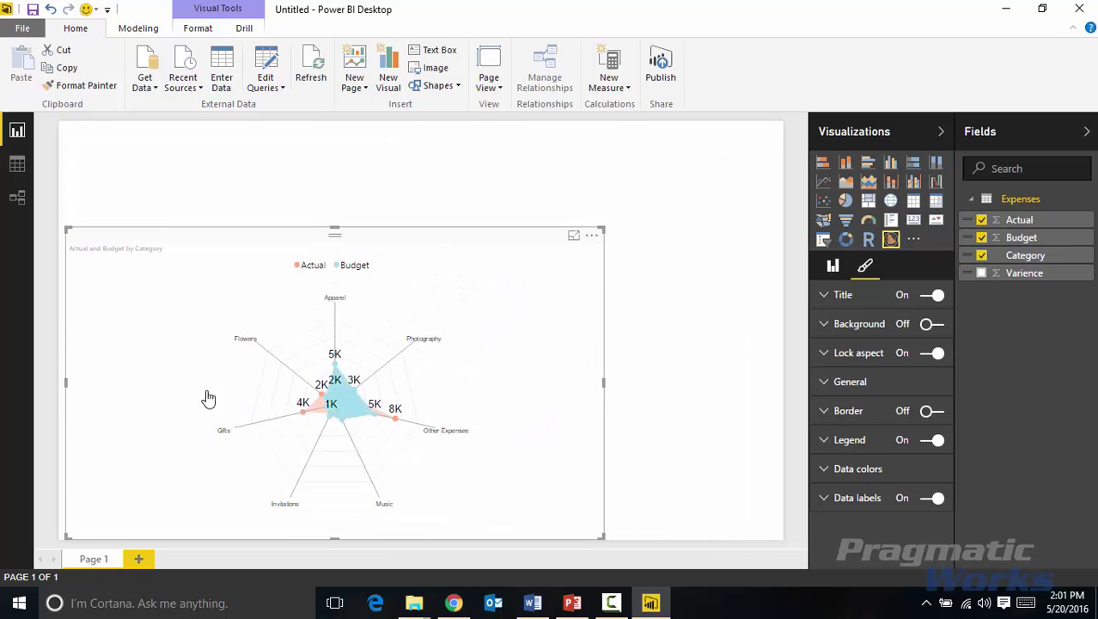
pyautogui.moveTo(603, 230); pyautogui.dragTo(771, 171)
pyautogui.click(935, 354)
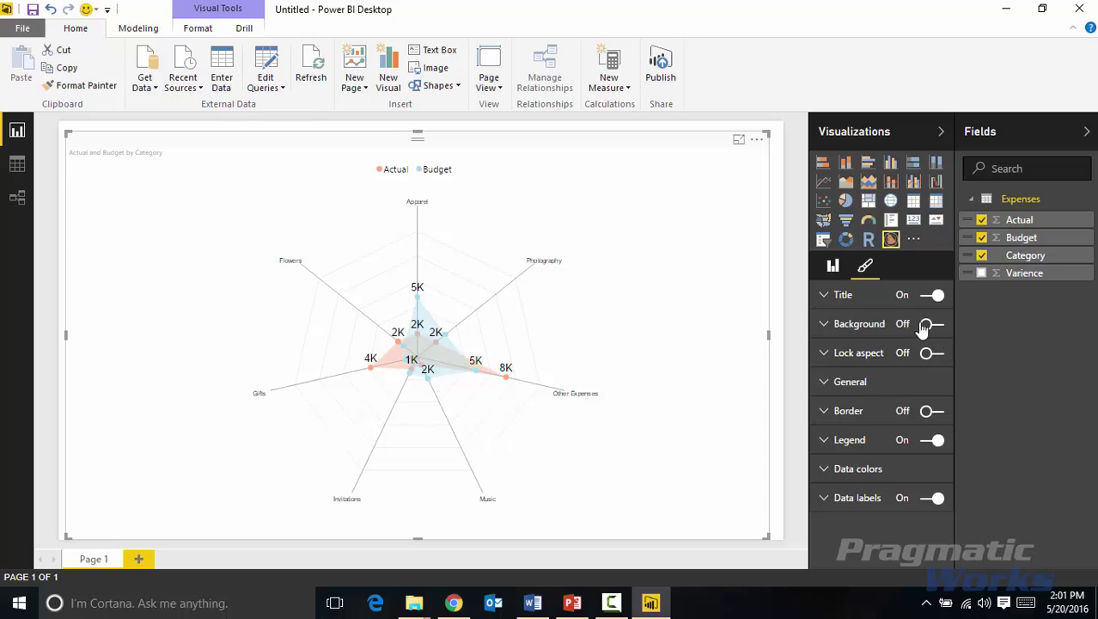
# Step: Try a transparent light blue chart background, then turn the background back off
pyautogui.click(824, 324)
pyautogui.click(928, 327)
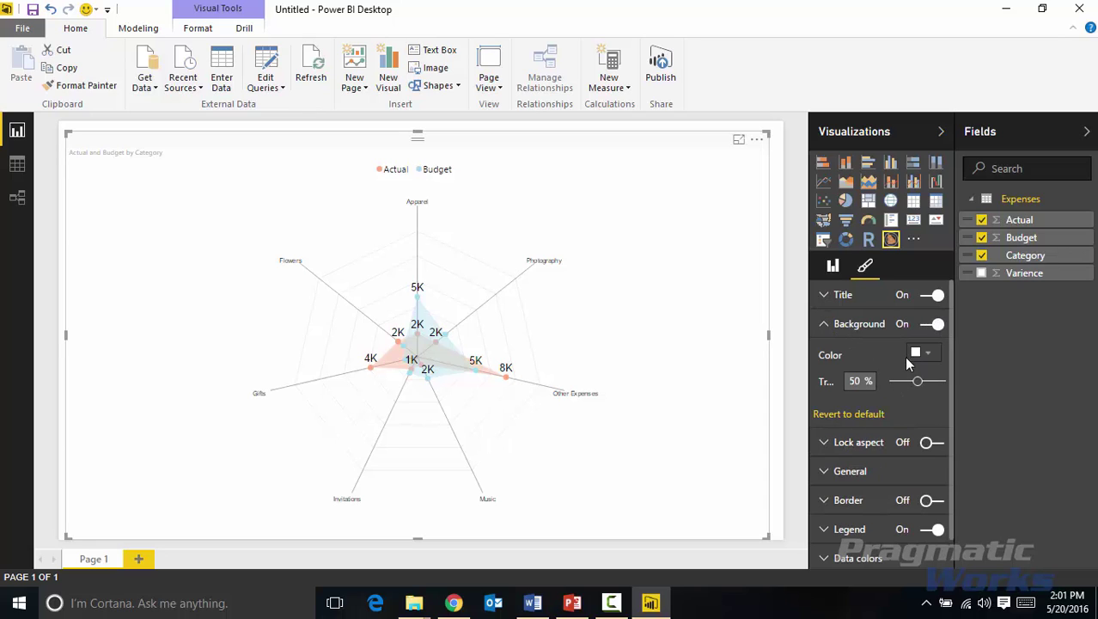
pyautogui.click(922, 355)
pyautogui.click(911, 413)
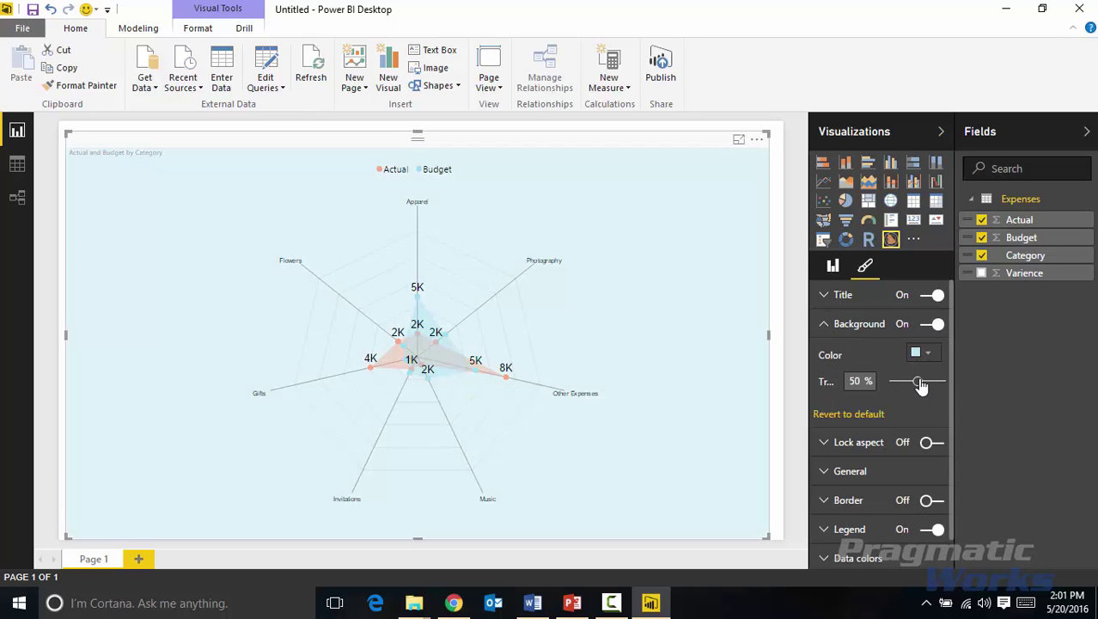
pyautogui.moveTo(918, 380); pyautogui.dragTo(936, 385)
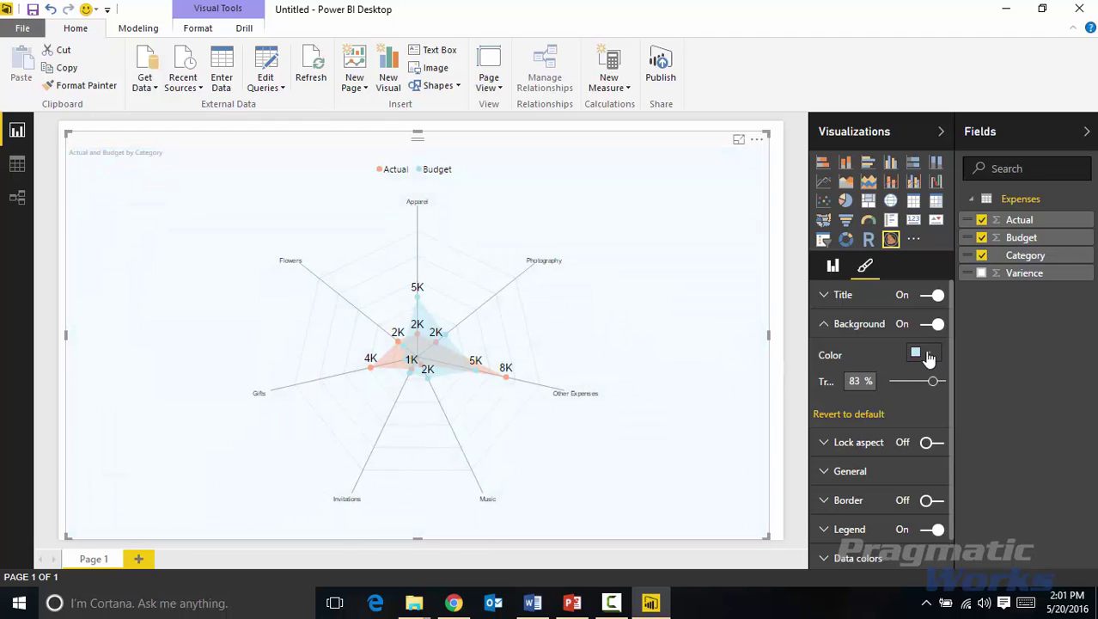
pyautogui.click(832, 416)
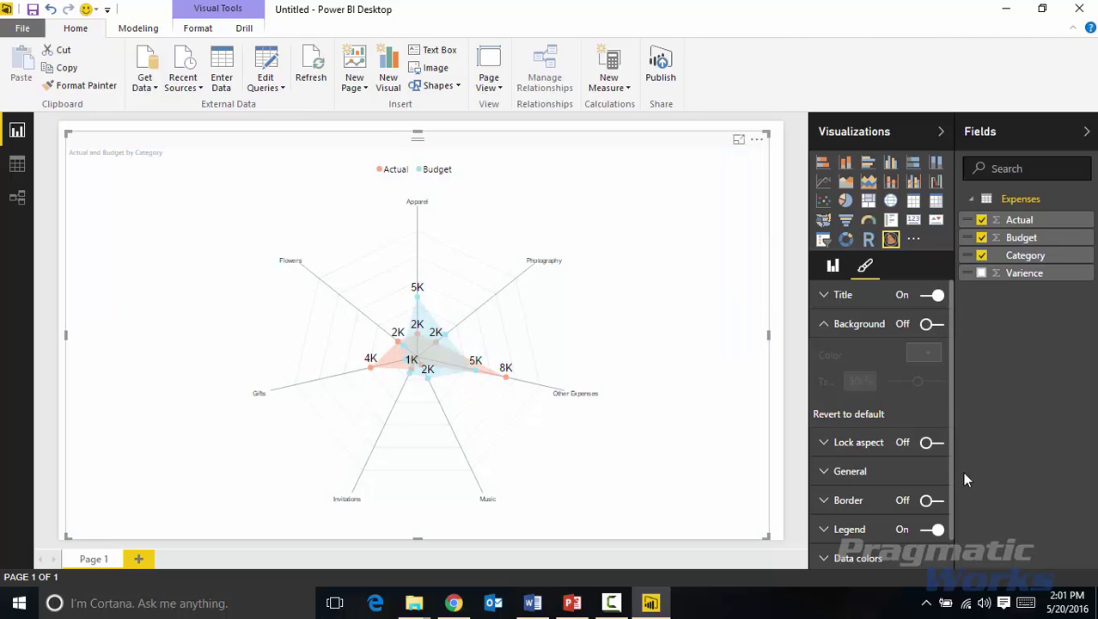
pyautogui.click(822, 323)
# Step: Set the chart title to 15 pt and center it
pyautogui.click(823, 295)
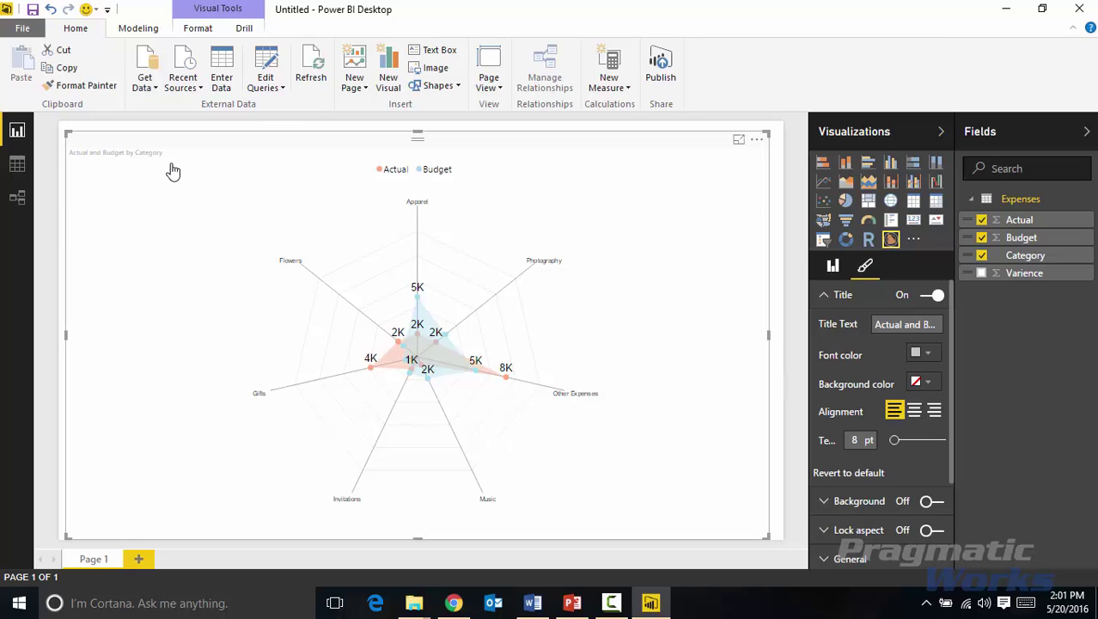
pyautogui.moveTo(895, 441); pyautogui.dragTo(906, 449)
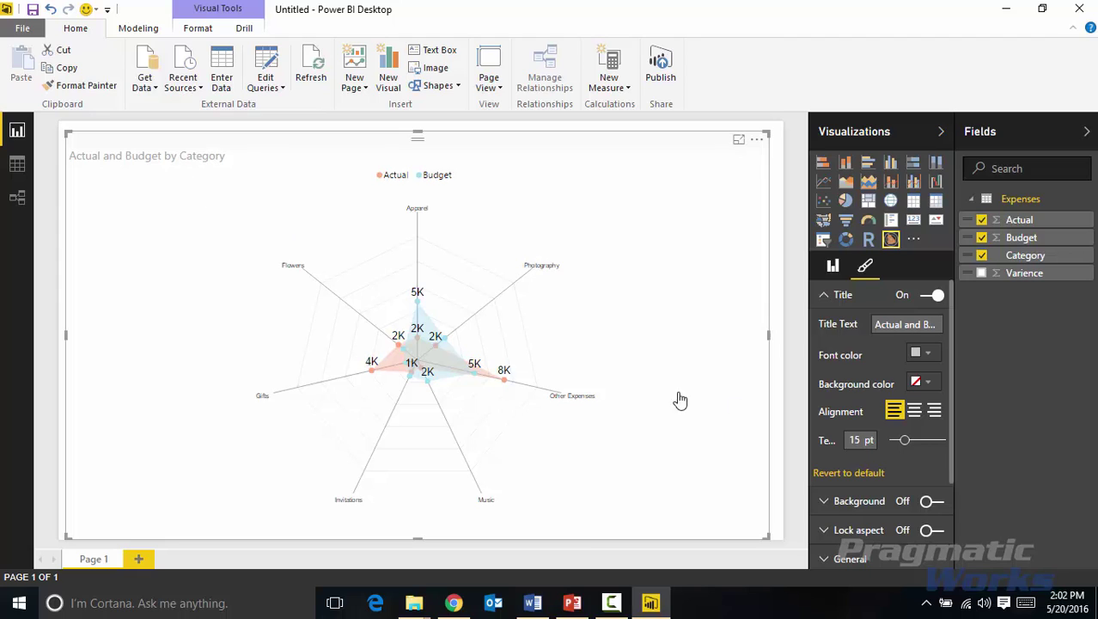
pyautogui.click(914, 410)
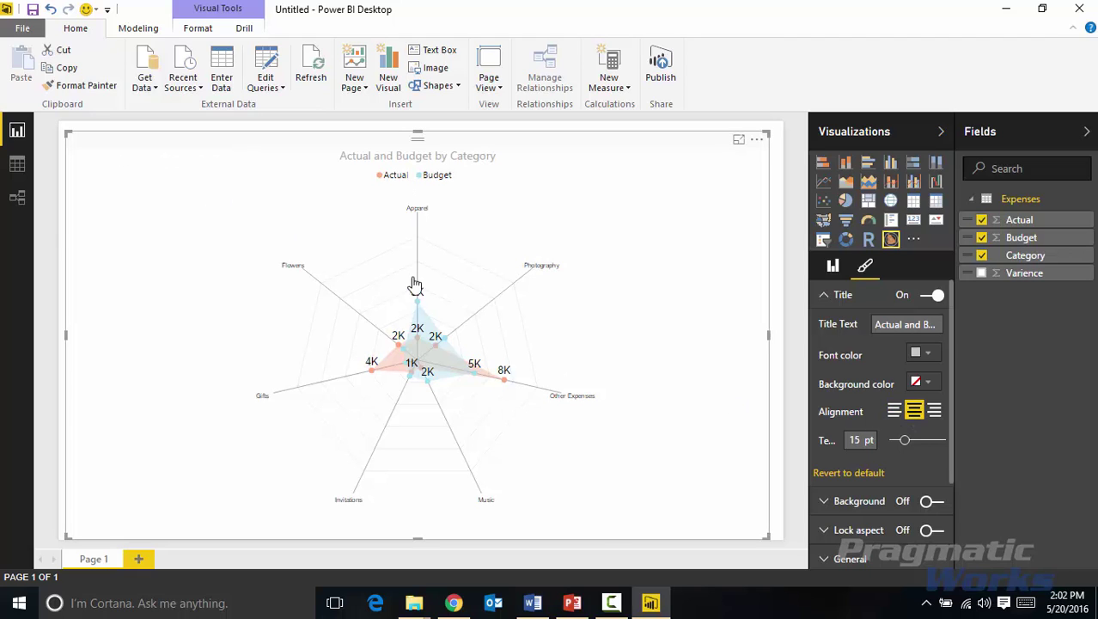